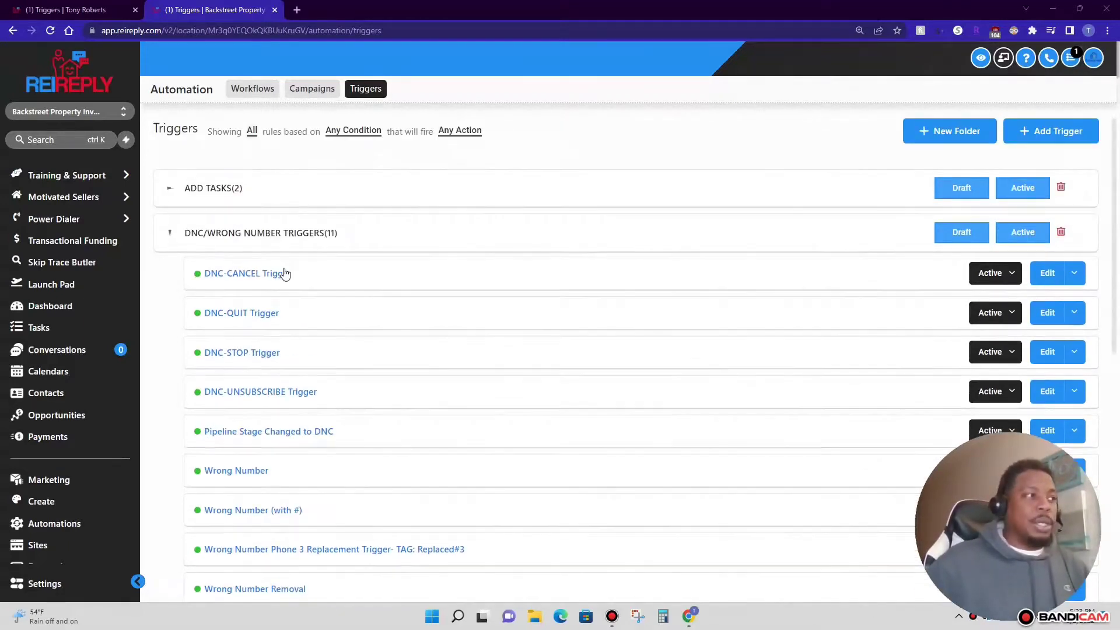
Open the DNC-CANCEL Trigger from the Triggers list.
{"action": "scroll", "coordinate": [282, 272], "scroll_direction": "up", "scroll_amount": 2}
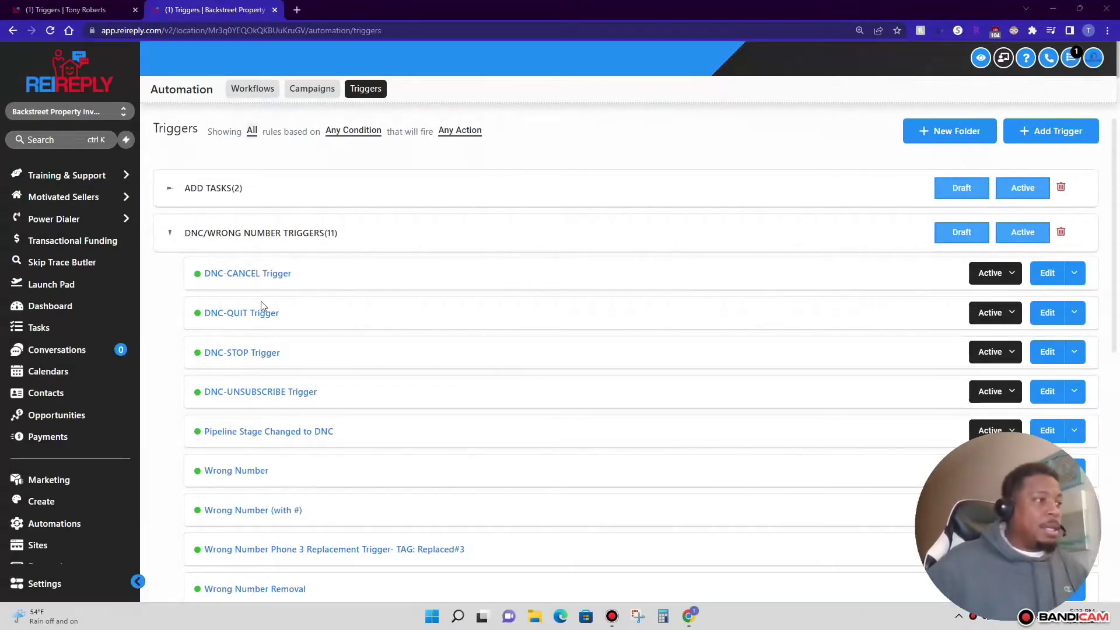
{"action": "scroll", "coordinate": [268, 303], "scroll_direction": "down", "scroll_amount": 1}
{"action": "scroll", "coordinate": [304, 312], "scroll_direction": "down", "scroll_amount": 1}
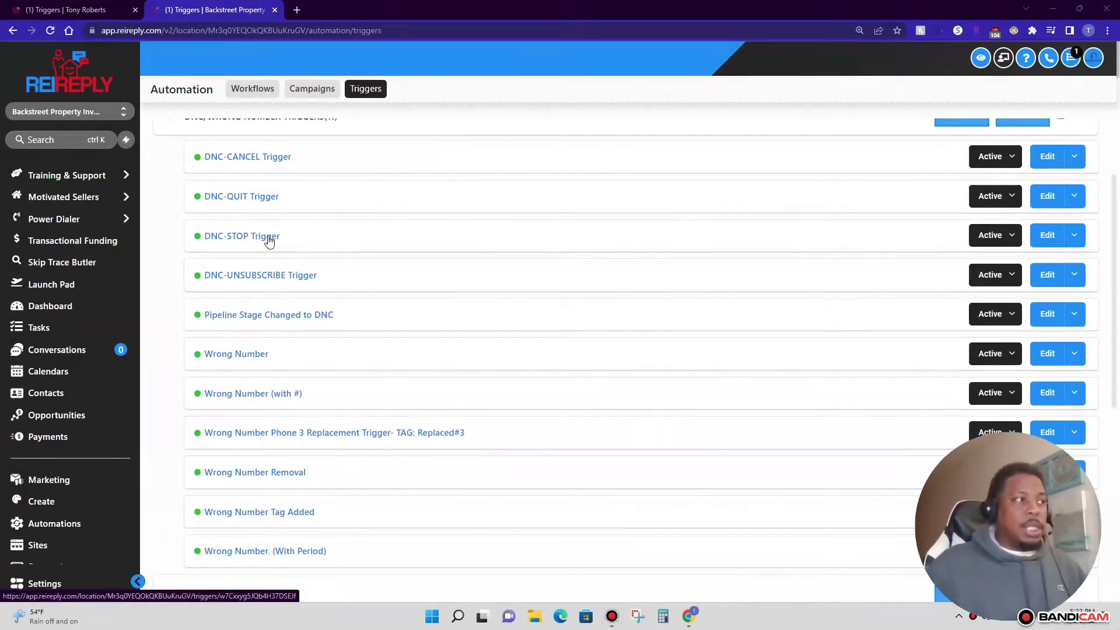
{"action": "scroll", "coordinate": [266, 233], "scroll_direction": "up", "scroll_amount": 1}
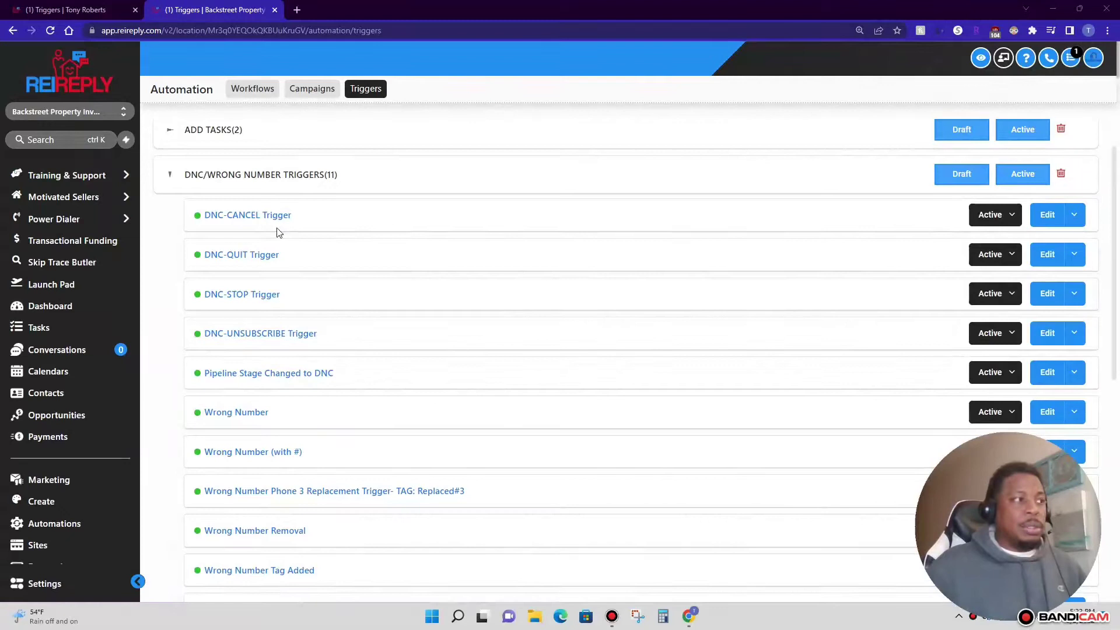
{"action": "left_click", "coordinate": [274, 215]}
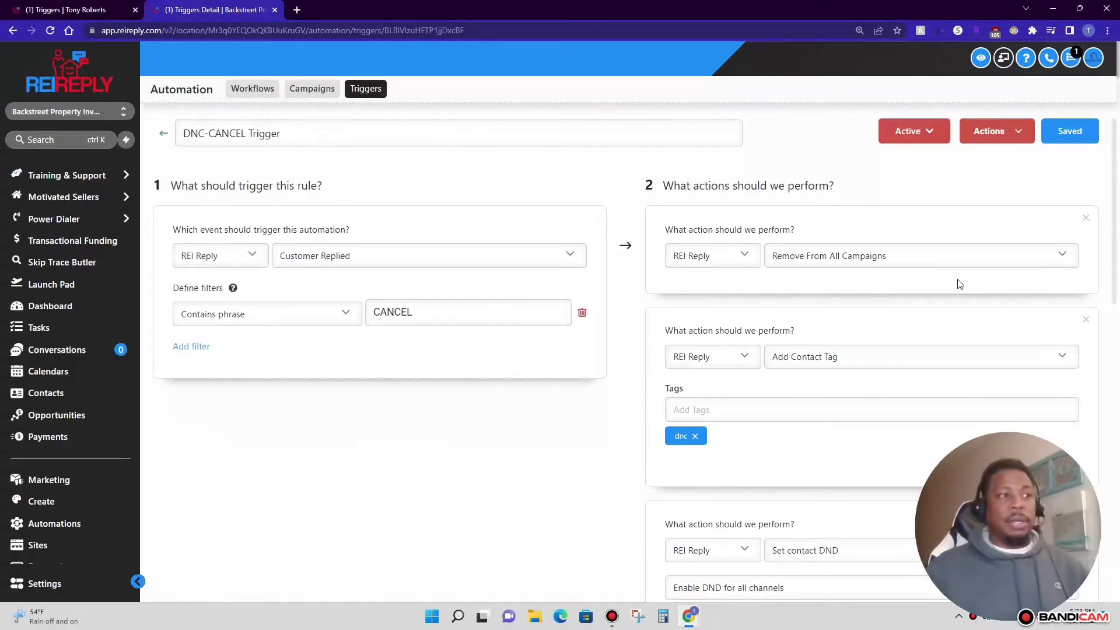
Review the trigger's actions down to Set contact DND and expand its 'Enable DND for all channels' options.
{"action": "scroll", "coordinate": [896, 248], "scroll_direction": "down", "scroll_amount": 1}
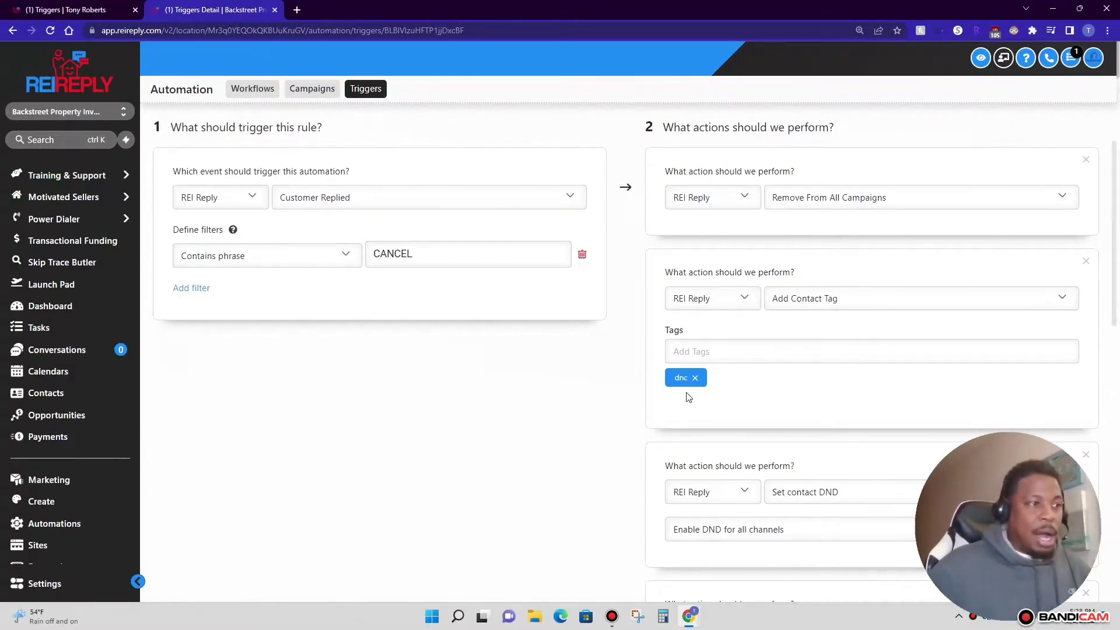
{"action": "scroll", "coordinate": [795, 355], "scroll_direction": "down", "scroll_amount": 3}
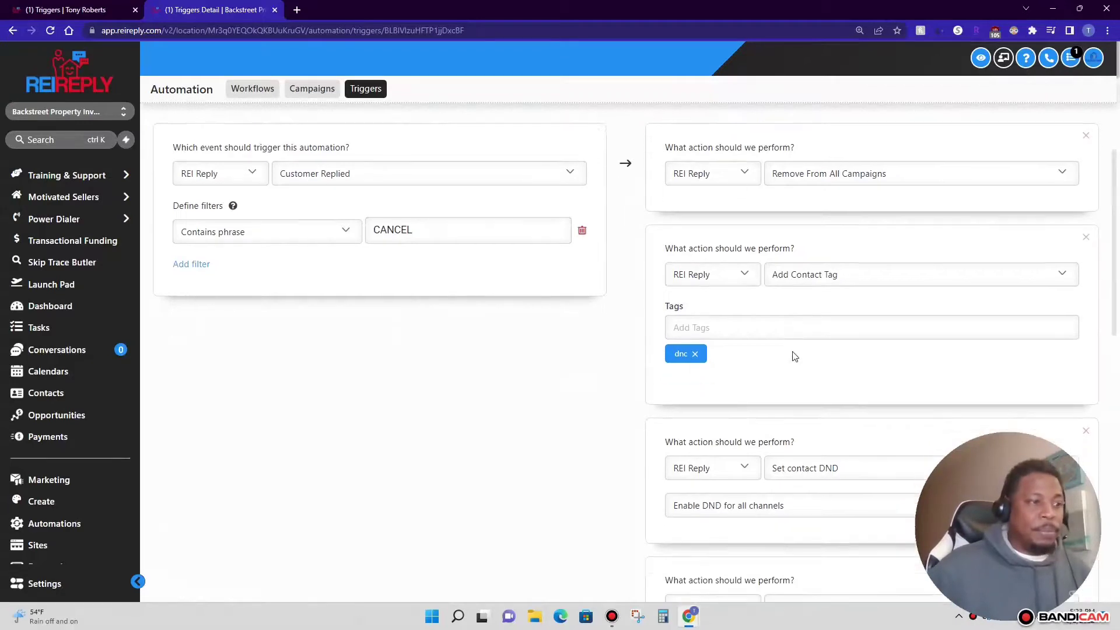
{"action": "scroll", "coordinate": [858, 362], "scroll_direction": "down", "scroll_amount": 1}
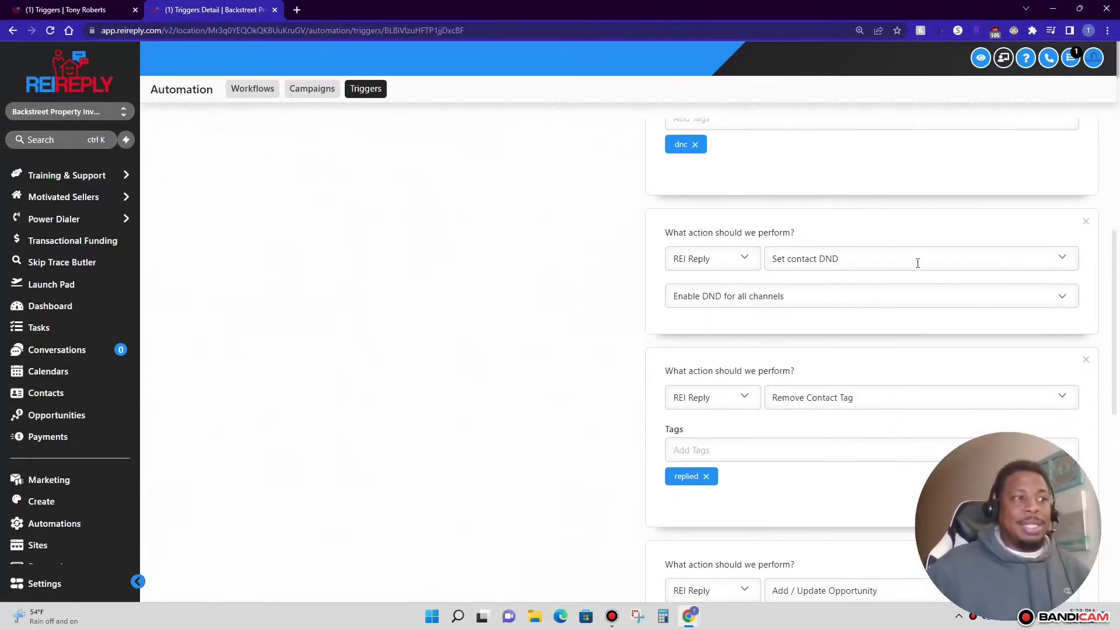
{"action": "left_click", "coordinate": [814, 297]}
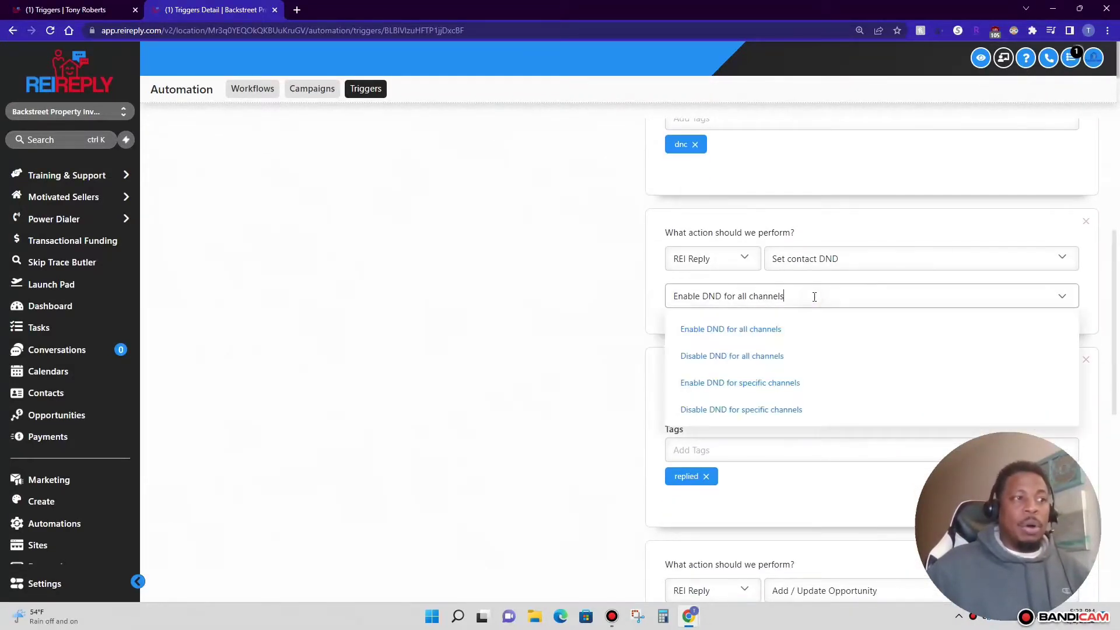
{"action": "left_click", "coordinate": [770, 382]}
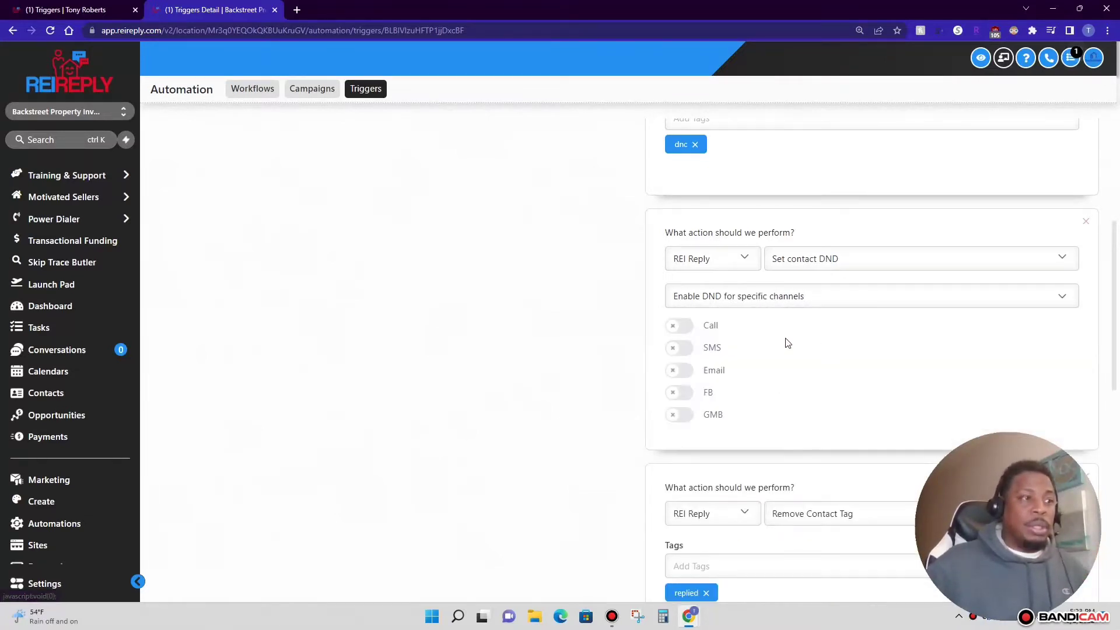
{"action": "left_click", "coordinate": [687, 327]}
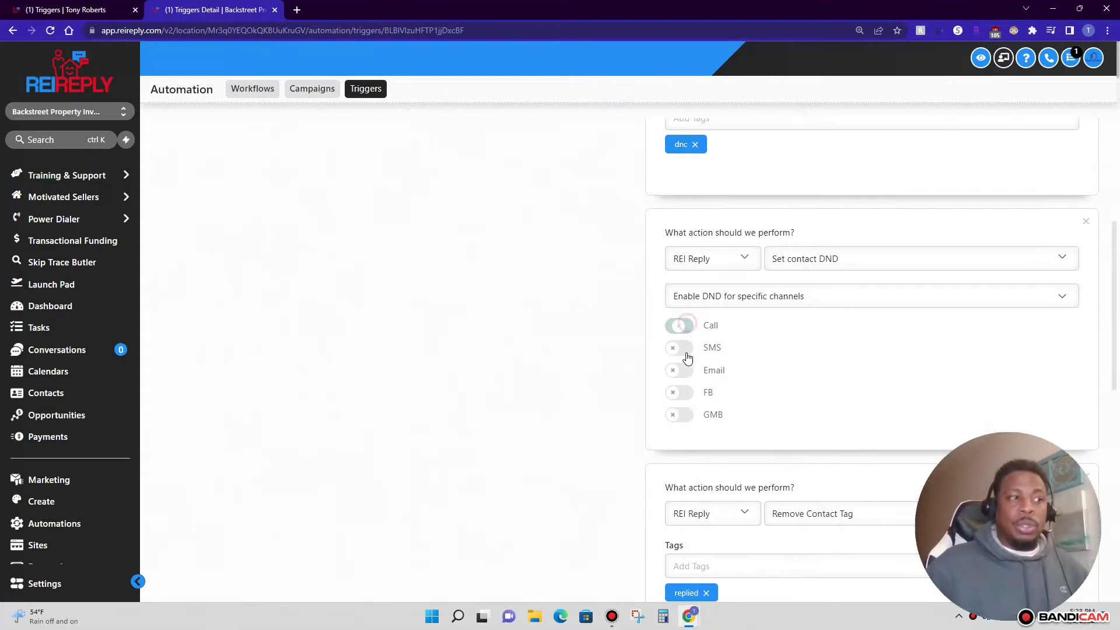
{"action": "left_click", "coordinate": [685, 348]}
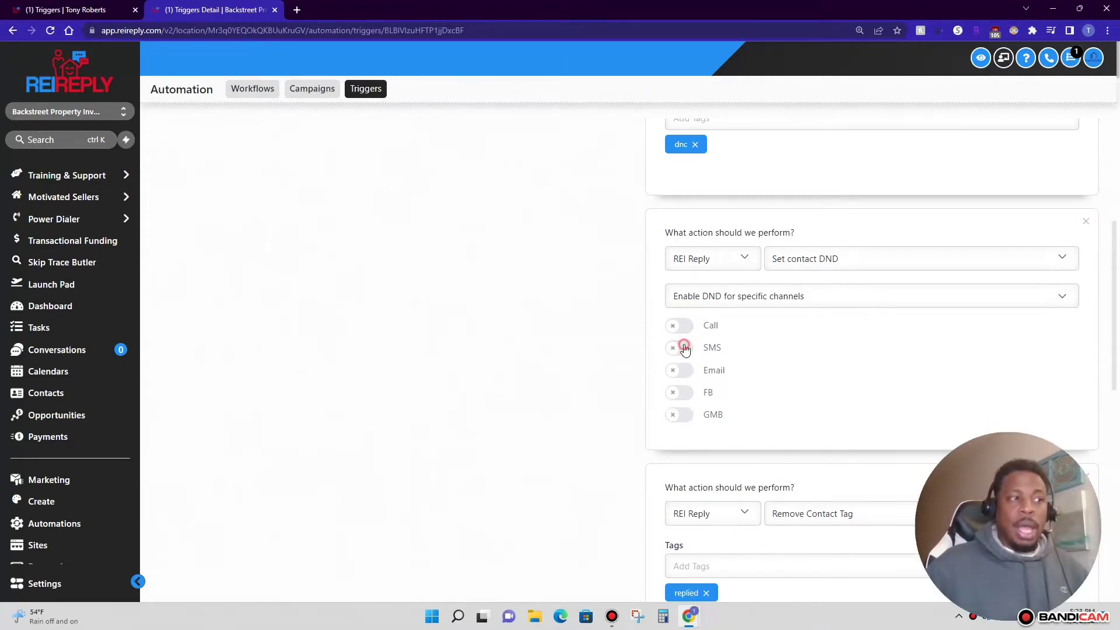
{"action": "left_click", "coordinate": [681, 376]}
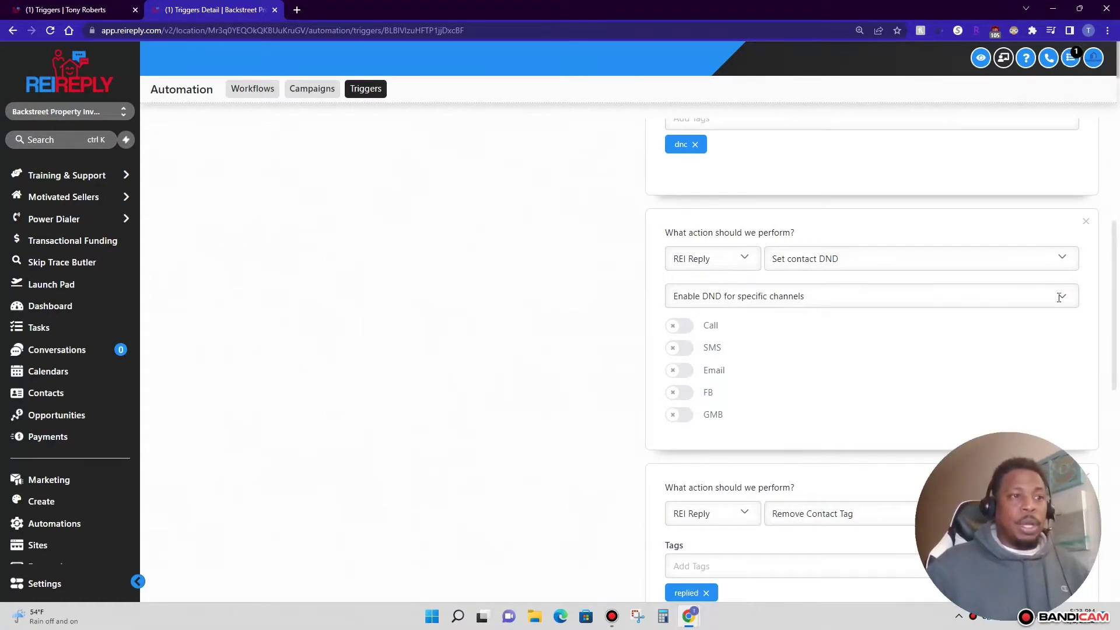
{"action": "left_click", "coordinate": [685, 327]}
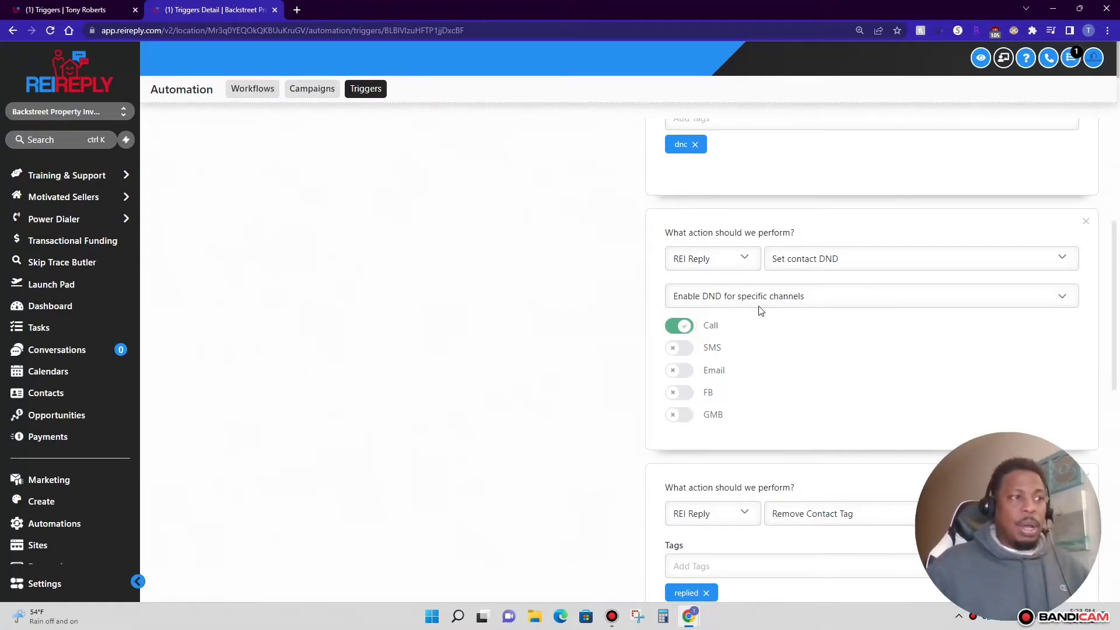
{"action": "left_click", "coordinate": [874, 293]}
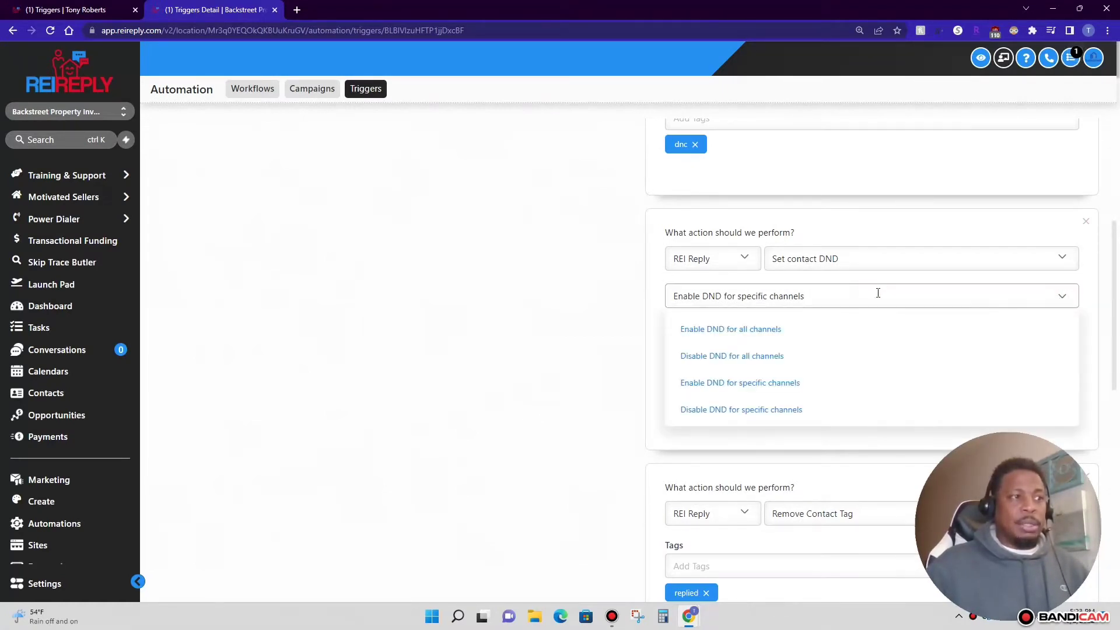
{"action": "left_click", "coordinate": [754, 330]}
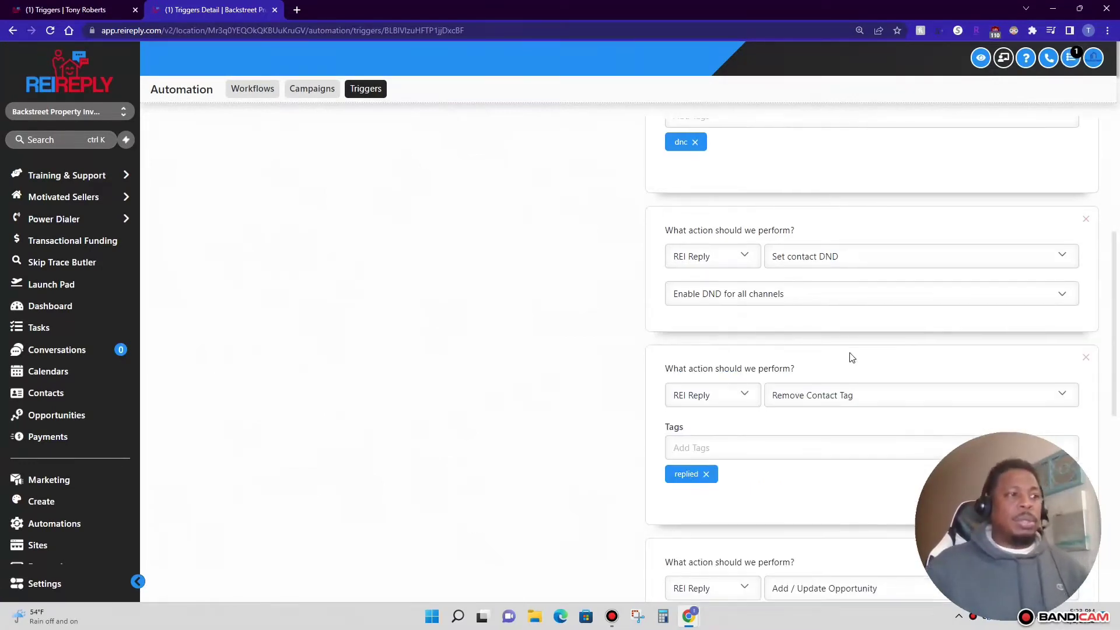
Review the Remove Contact Tag, Add / Update Opportunity and Mark Conversation As Read actions, then go back.
{"action": "scroll", "coordinate": [845, 356], "scroll_direction": "down", "scroll_amount": 5}
{"action": "scroll", "coordinate": [832, 348], "scroll_direction": "up", "scroll_amount": 2}
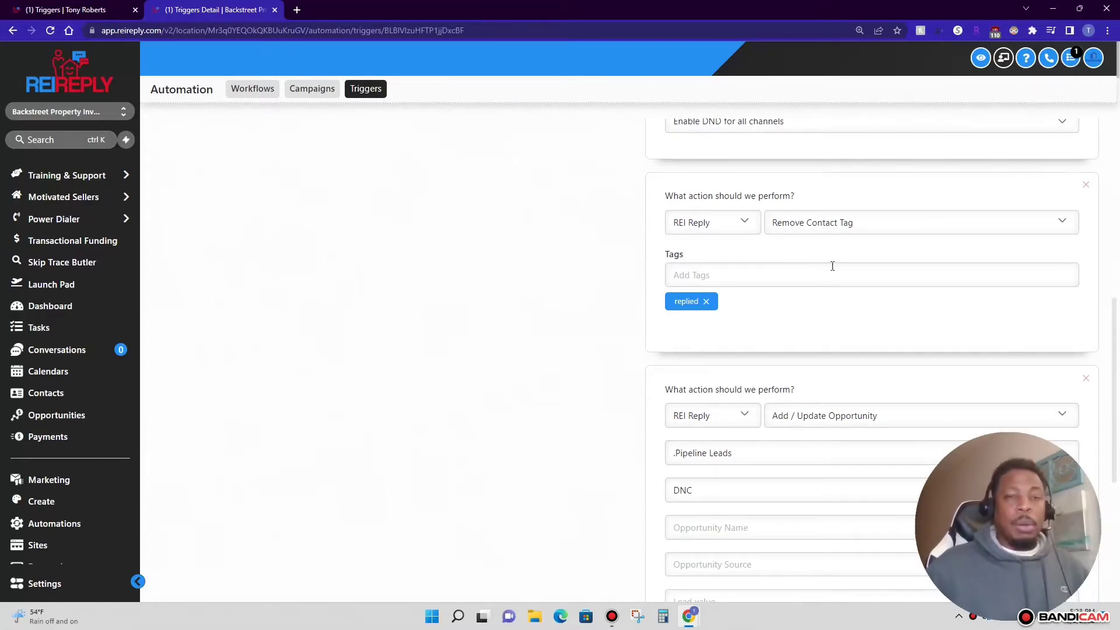
{"action": "scroll", "coordinate": [747, 327], "scroll_direction": "down", "scroll_amount": 4}
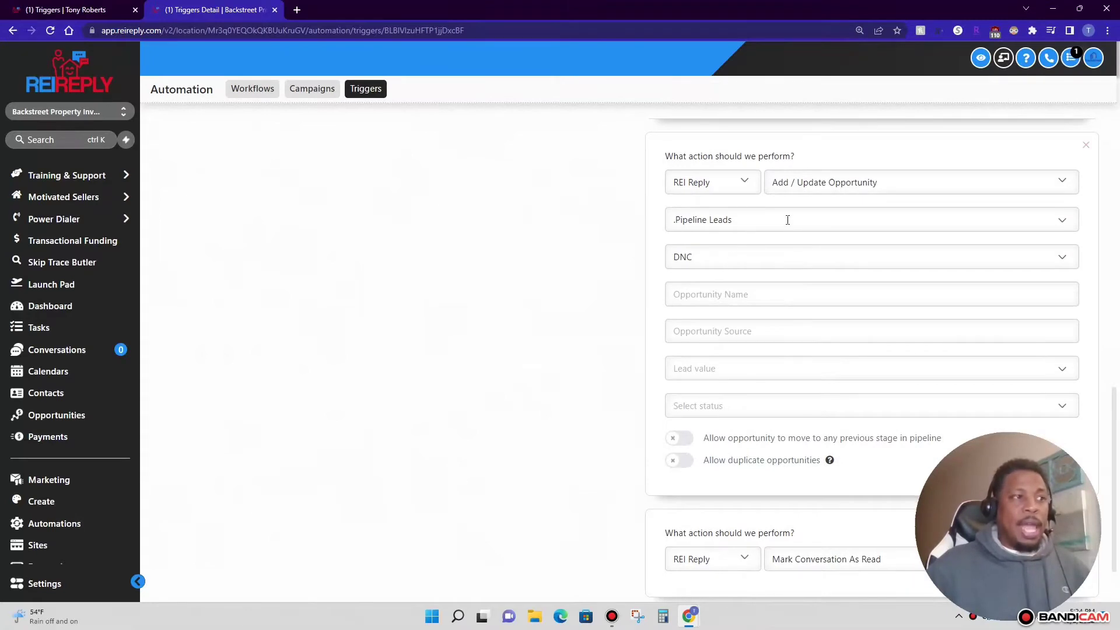
{"action": "scroll", "coordinate": [744, 297], "scroll_direction": "down", "scroll_amount": 1}
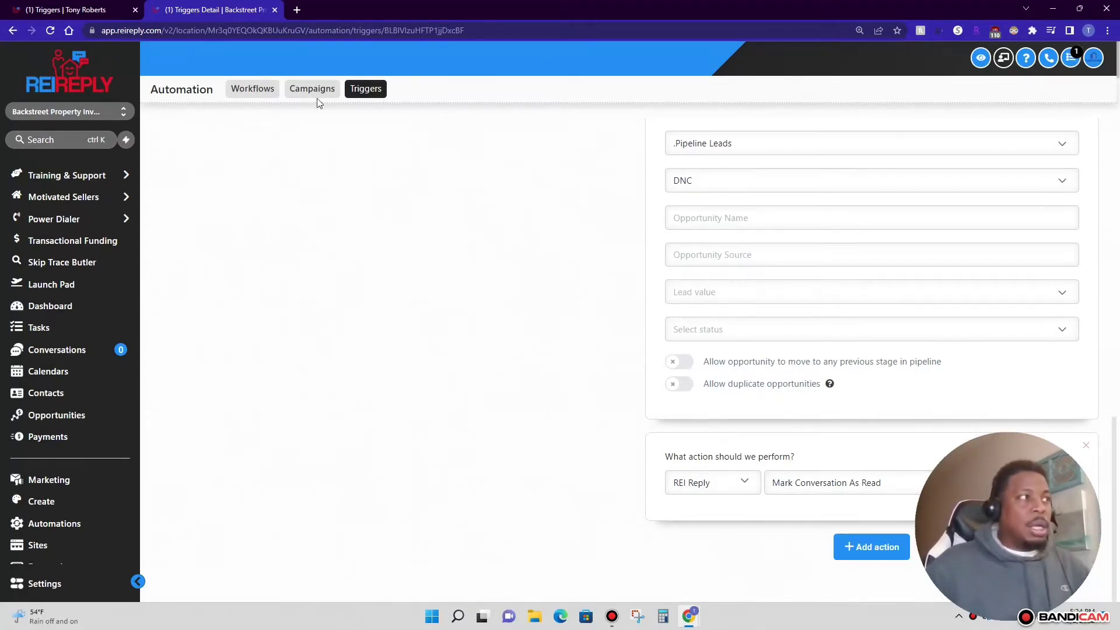
{"action": "scroll", "coordinate": [536, 295], "scroll_direction": "up", "scroll_amount": 10}
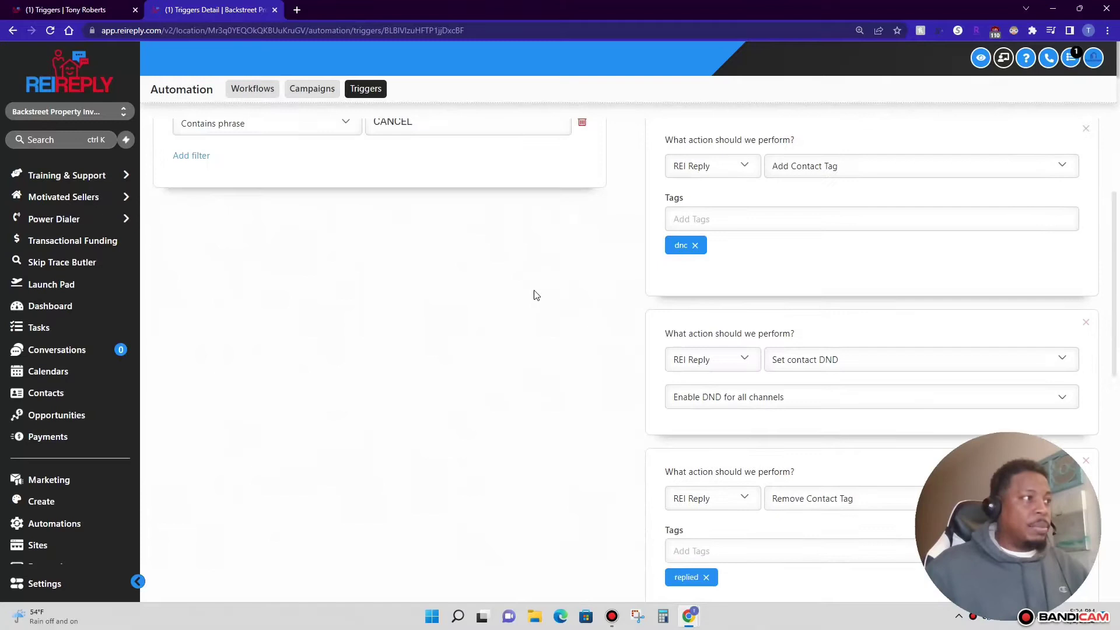
{"action": "left_click", "coordinate": [166, 142]}
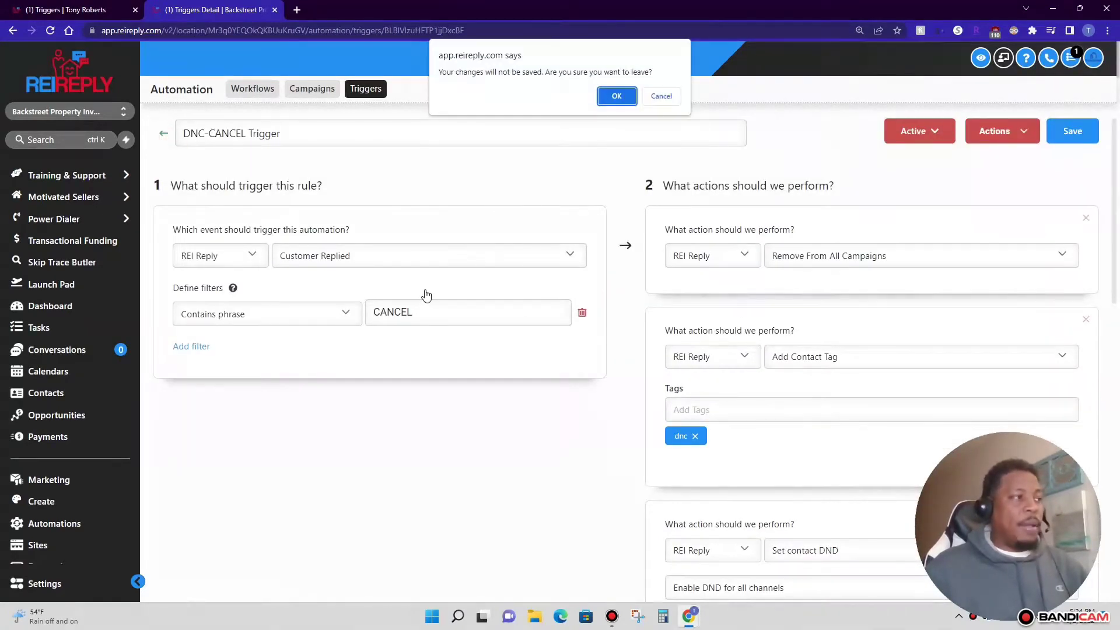
Leave without saving and look over the DNC/Wrong Number Triggers folder, all showing Active.
{"action": "left_click", "coordinate": [619, 96]}
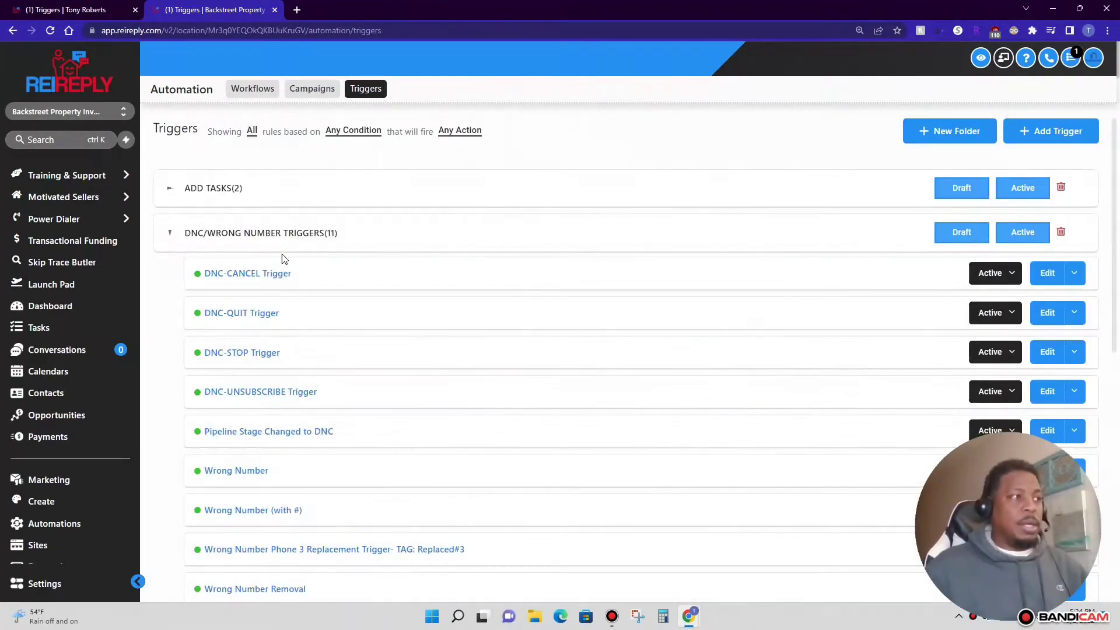
{"action": "scroll", "coordinate": [256, 289], "scroll_direction": "down", "scroll_amount": 1}
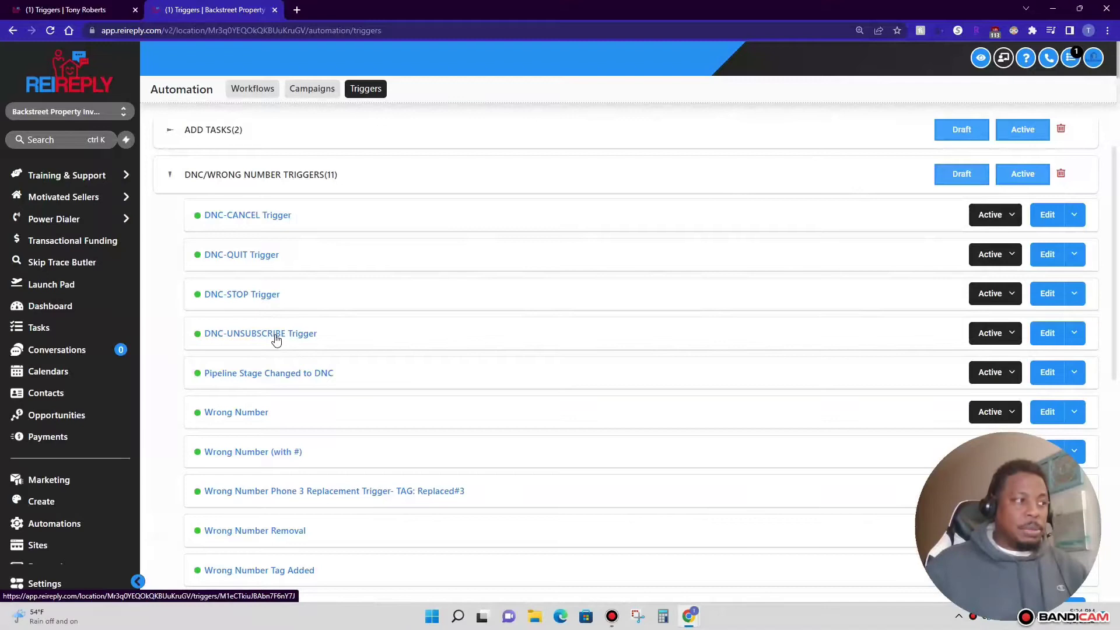
{"action": "scroll", "coordinate": [270, 324], "scroll_direction": "down", "scroll_amount": 3}
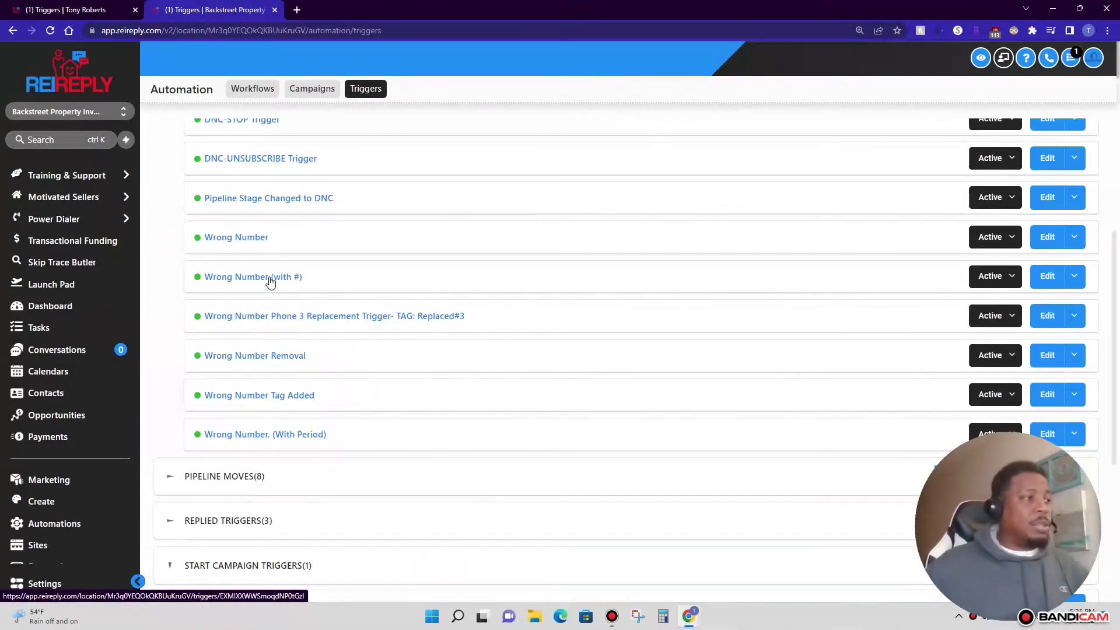
{"action": "scroll", "coordinate": [287, 305], "scroll_direction": "down", "scroll_amount": 1}
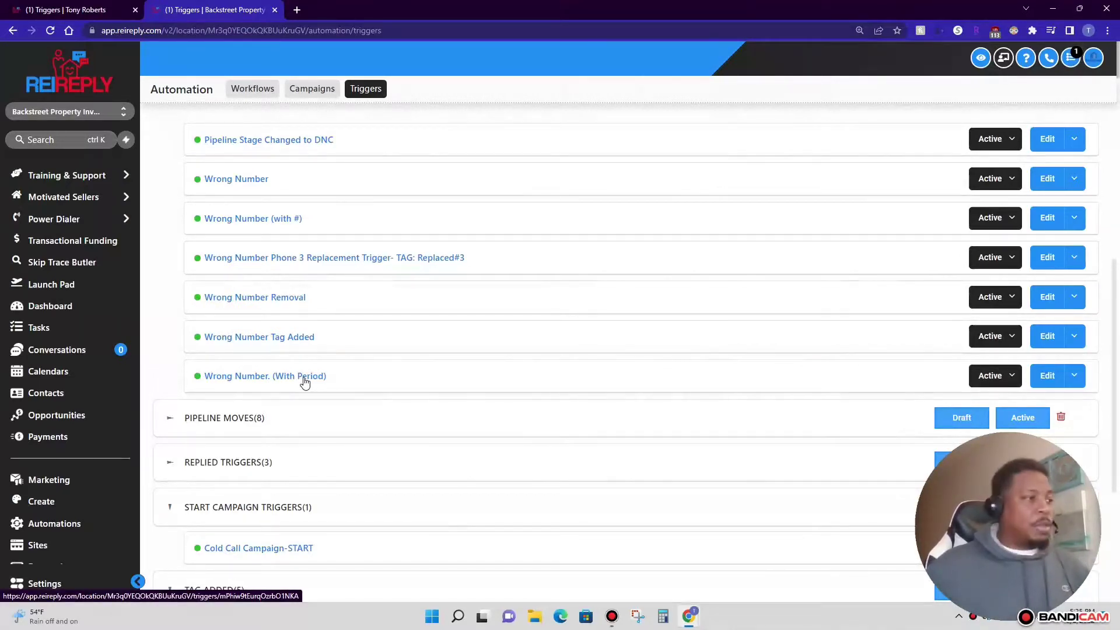
{"action": "scroll", "coordinate": [312, 376], "scroll_direction": "up", "scroll_amount": 2}
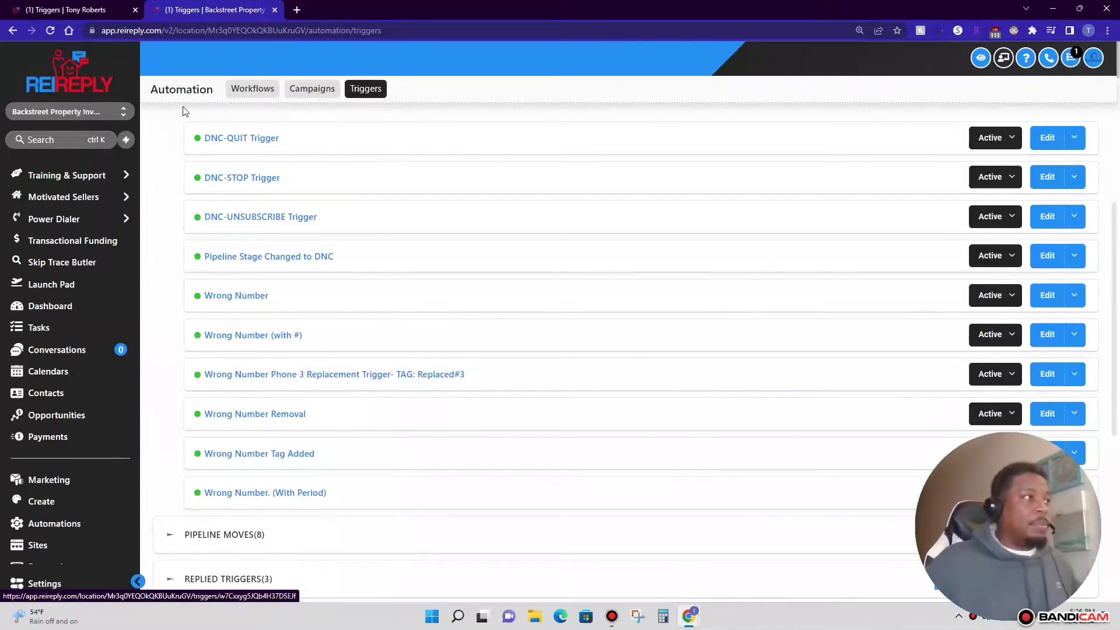
Switch to the other account and go to its Workflows section.
{"action": "left_click", "coordinate": [79, 7]}
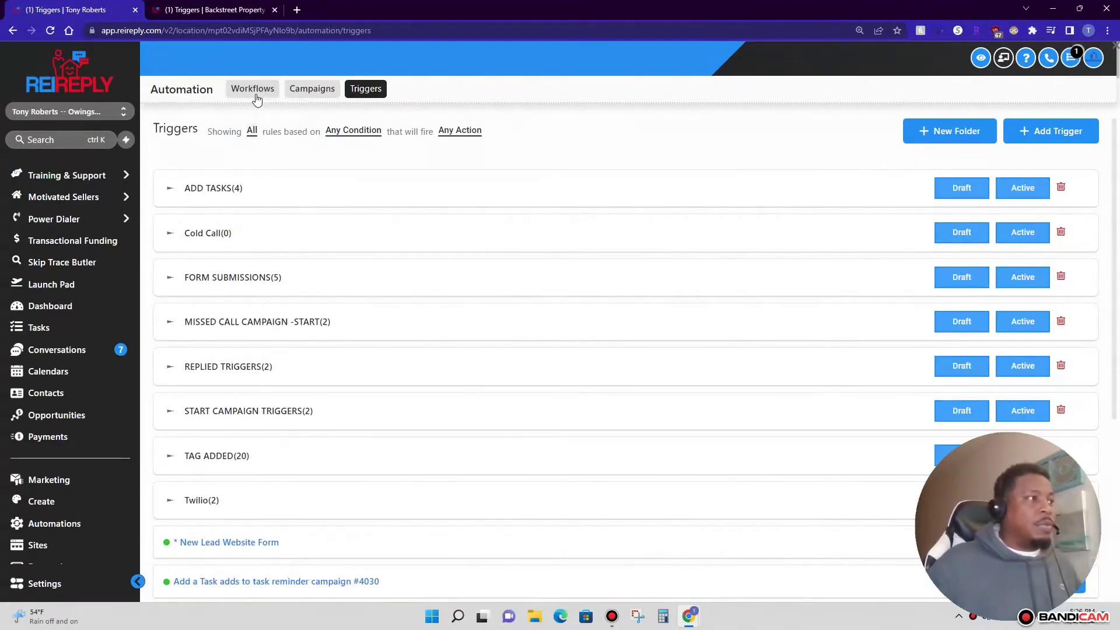
{"action": "scroll", "coordinate": [217, 367], "scroll_direction": "down", "scroll_amount": 3}
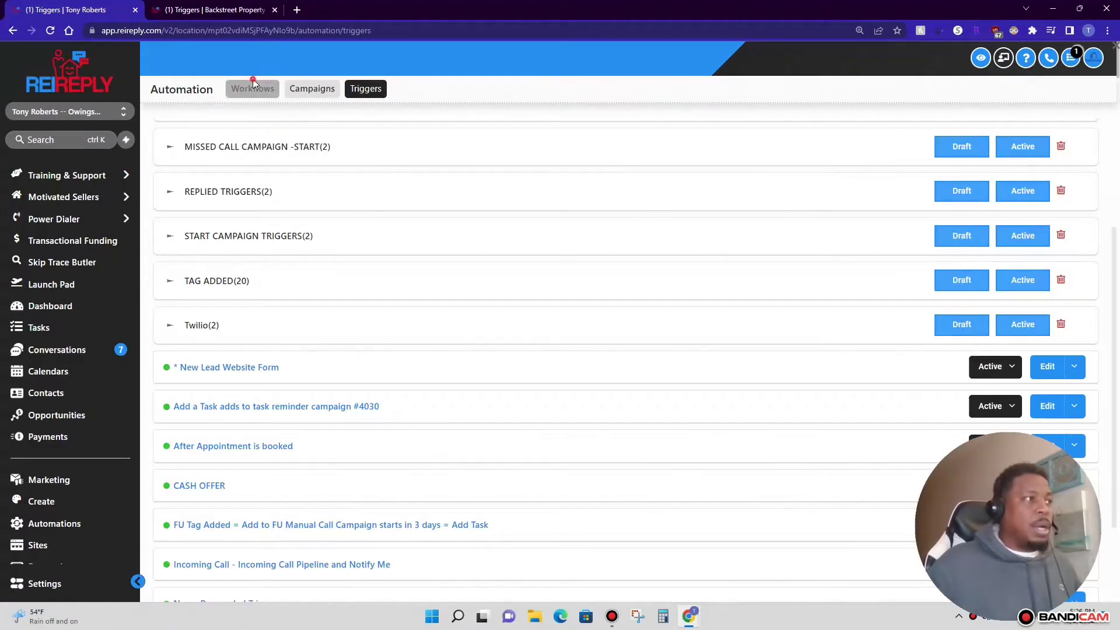
{"action": "left_click", "coordinate": [255, 100]}
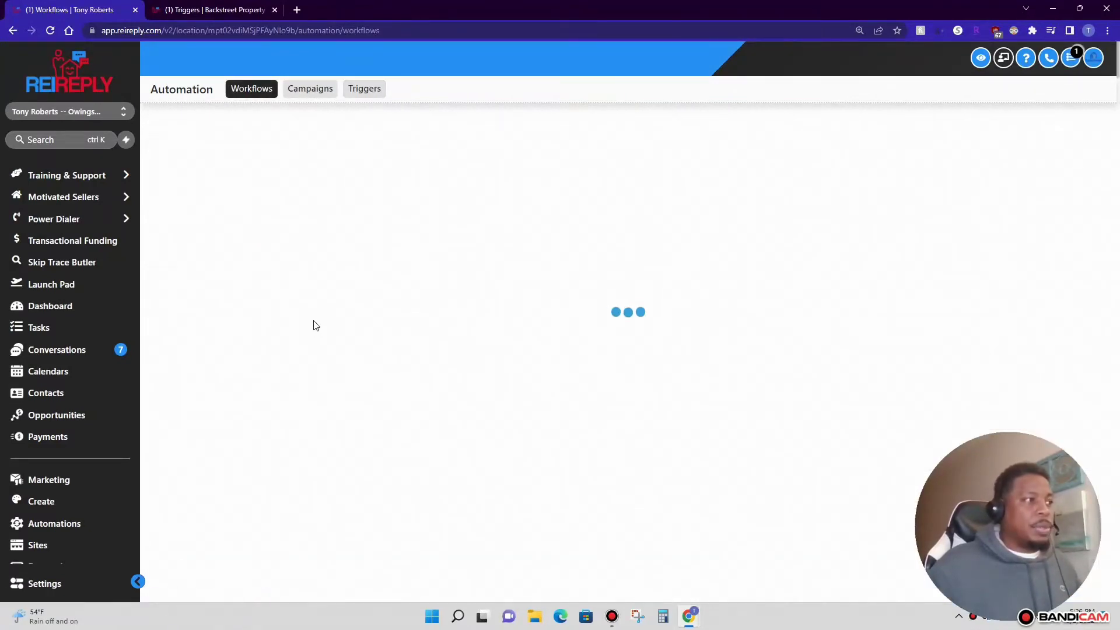
Open the 2022 "DNC" Everything Workflow from the Call Dispos folder.
{"action": "scroll", "coordinate": [419, 292], "scroll_direction": "down", "scroll_amount": 3}
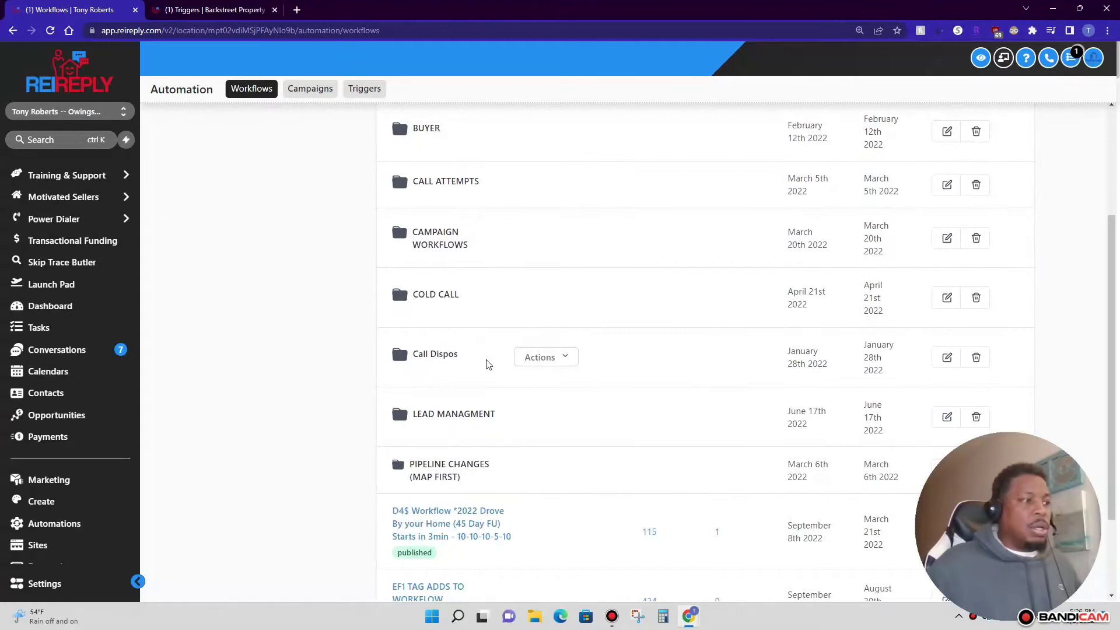
{"action": "left_click", "coordinate": [439, 356]}
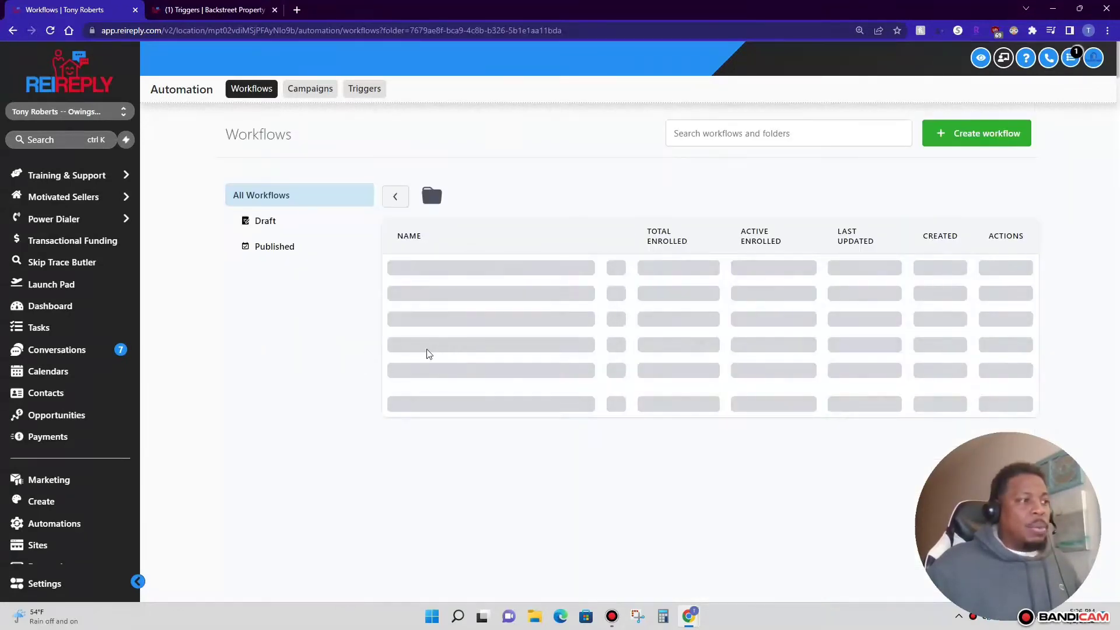
{"action": "scroll", "coordinate": [554, 292], "scroll_direction": "down", "scroll_amount": 3}
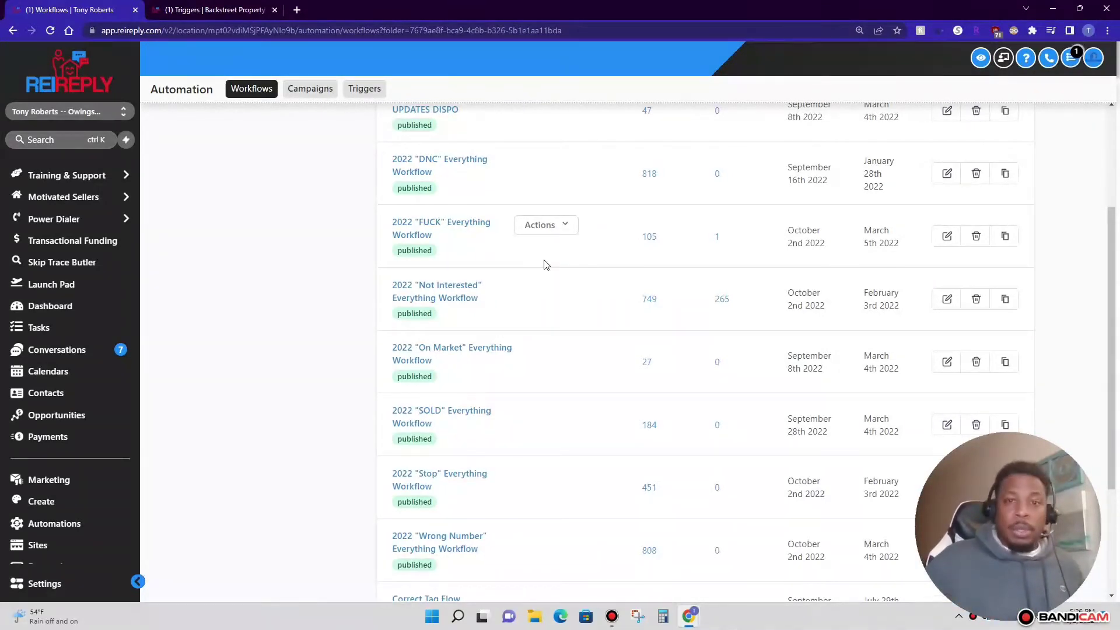
{"action": "scroll", "coordinate": [555, 299], "scroll_direction": "up", "scroll_amount": 1}
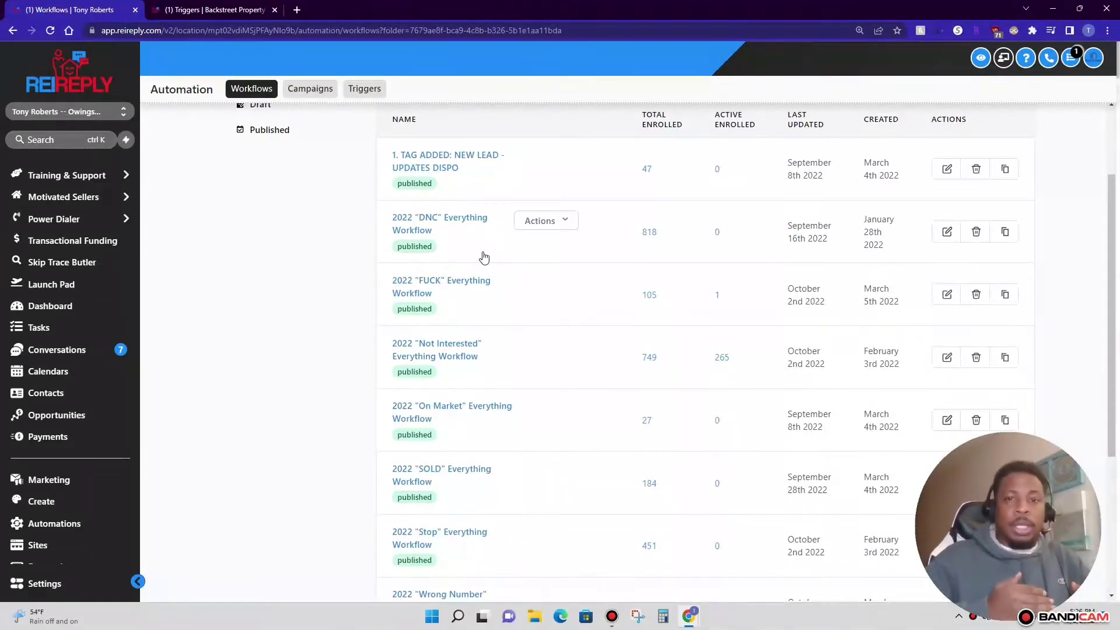
{"action": "left_click", "coordinate": [448, 220]}
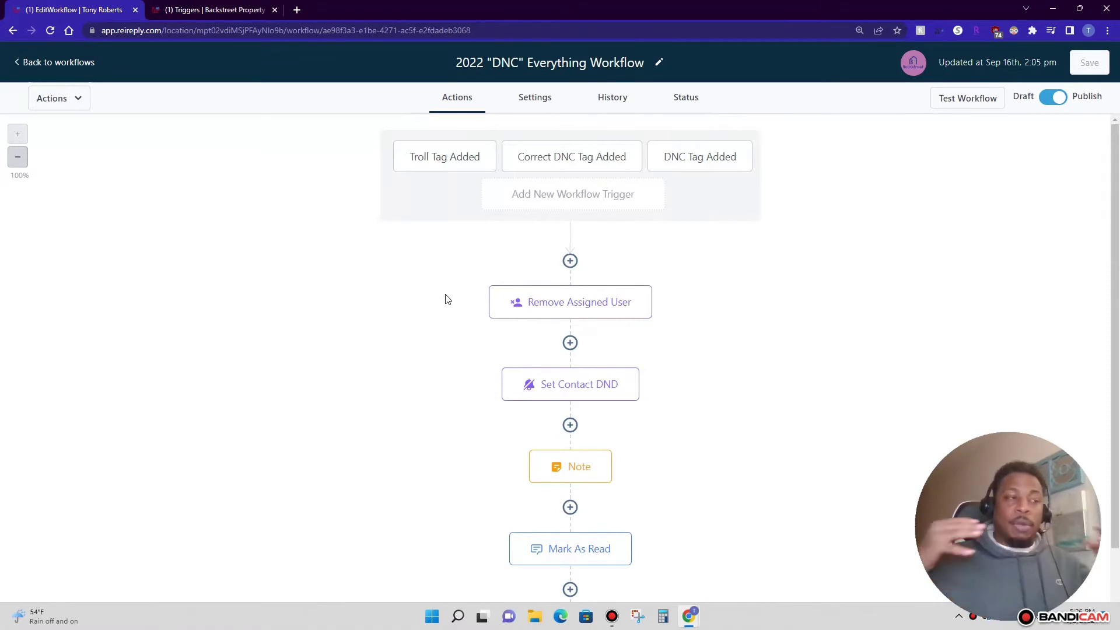
{"action": "left_click", "coordinate": [550, 198]}
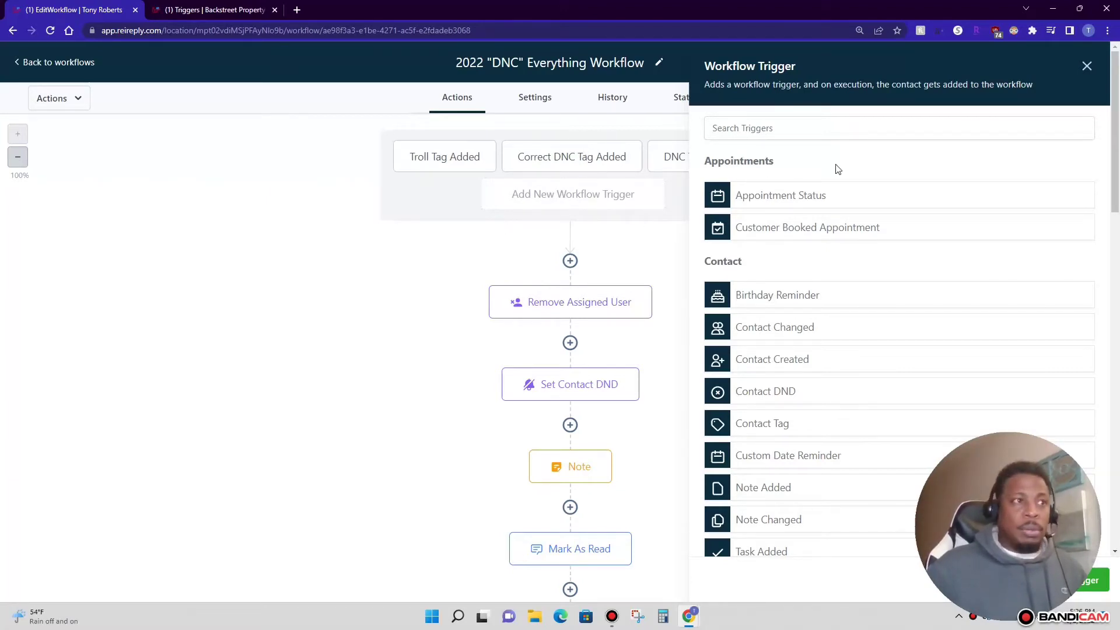
{"action": "left_click", "coordinate": [1087, 66]}
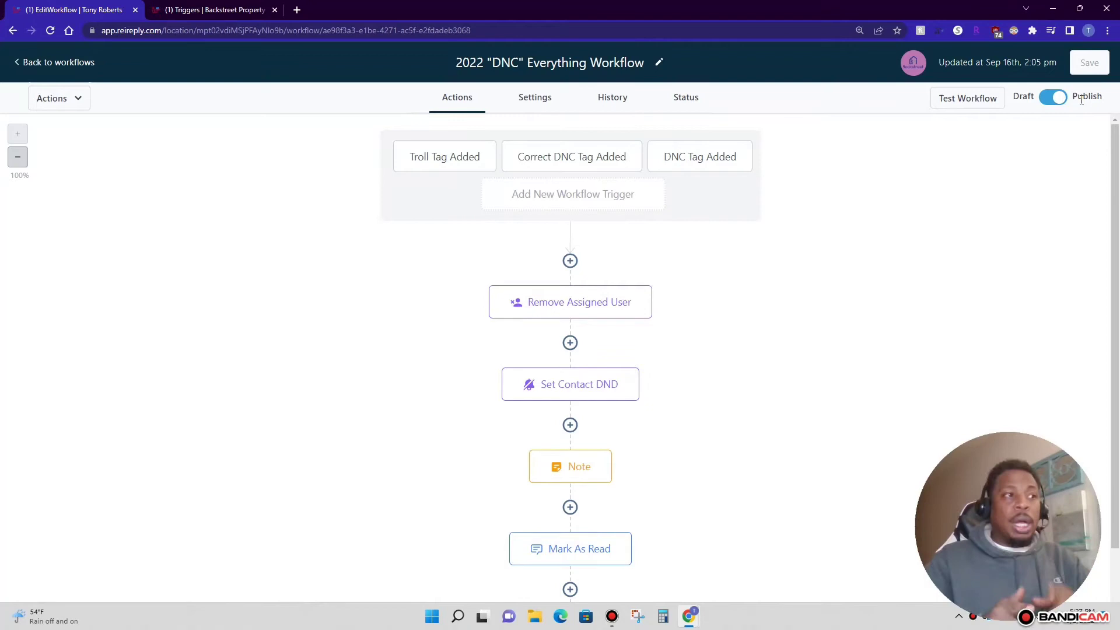
Inspect the Troll Tag Added and Correct DNC Tag Added triggers.
{"action": "left_click", "coordinate": [452, 158]}
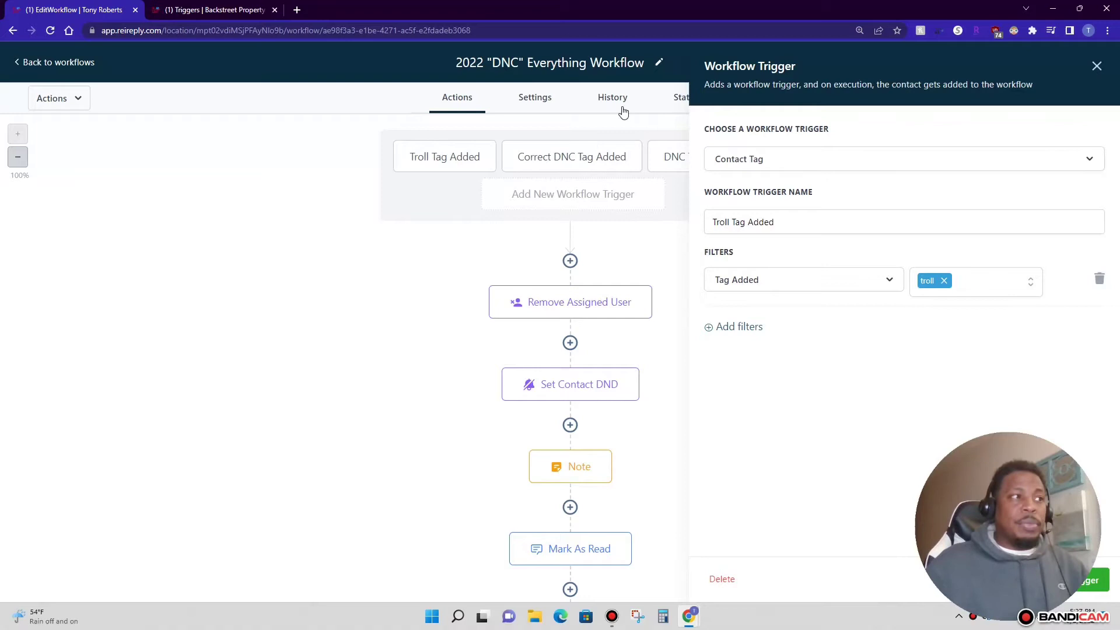
{"action": "left_click", "coordinate": [570, 158]}
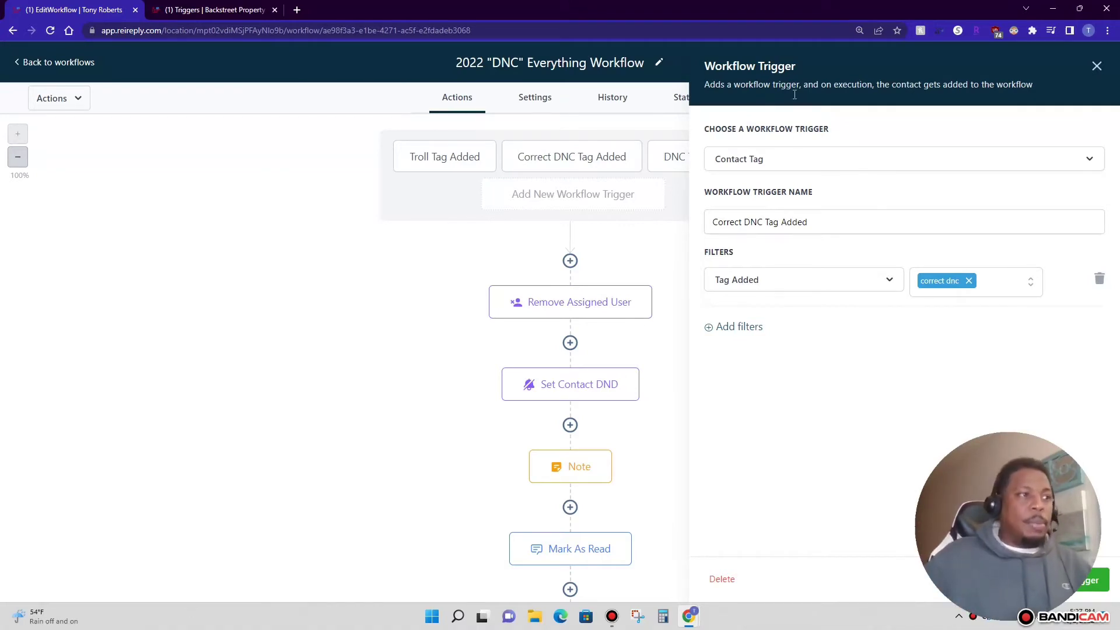
{"action": "left_click", "coordinate": [1095, 67]}
Drop the duplicate dnc tag from the DNC Tag Added trigger's filter and save the trigger.
{"action": "left_click", "coordinate": [680, 159]}
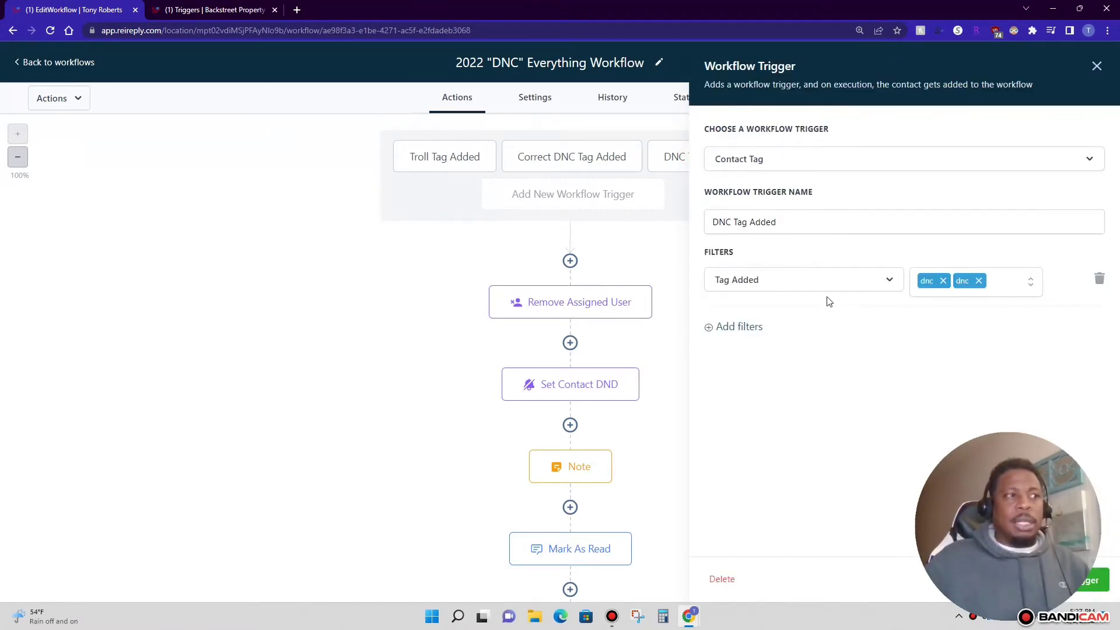
{"action": "left_click", "coordinate": [978, 281]}
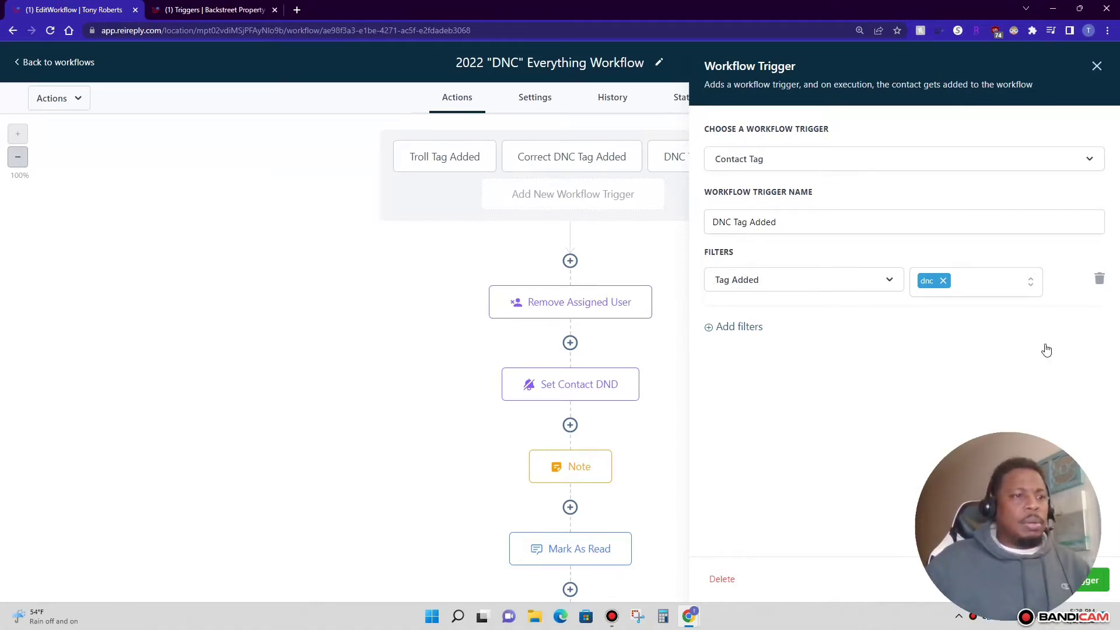
{"action": "left_click", "coordinate": [1095, 582]}
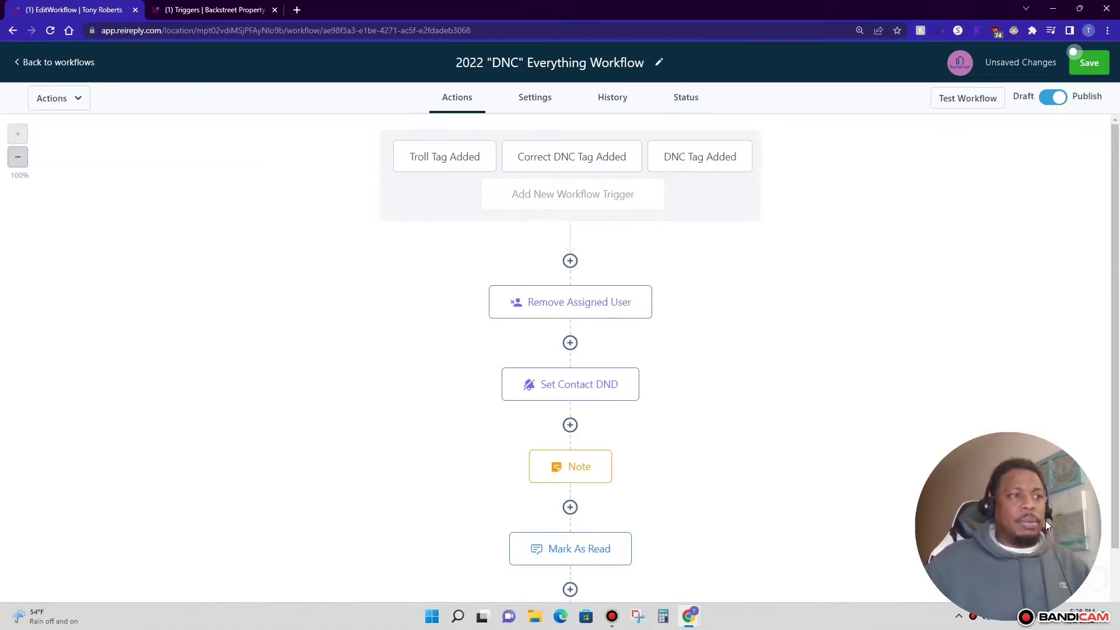
Save the DNC workflow and open the Remove Assigned User action's settings.
{"action": "left_click", "coordinate": [1088, 62]}
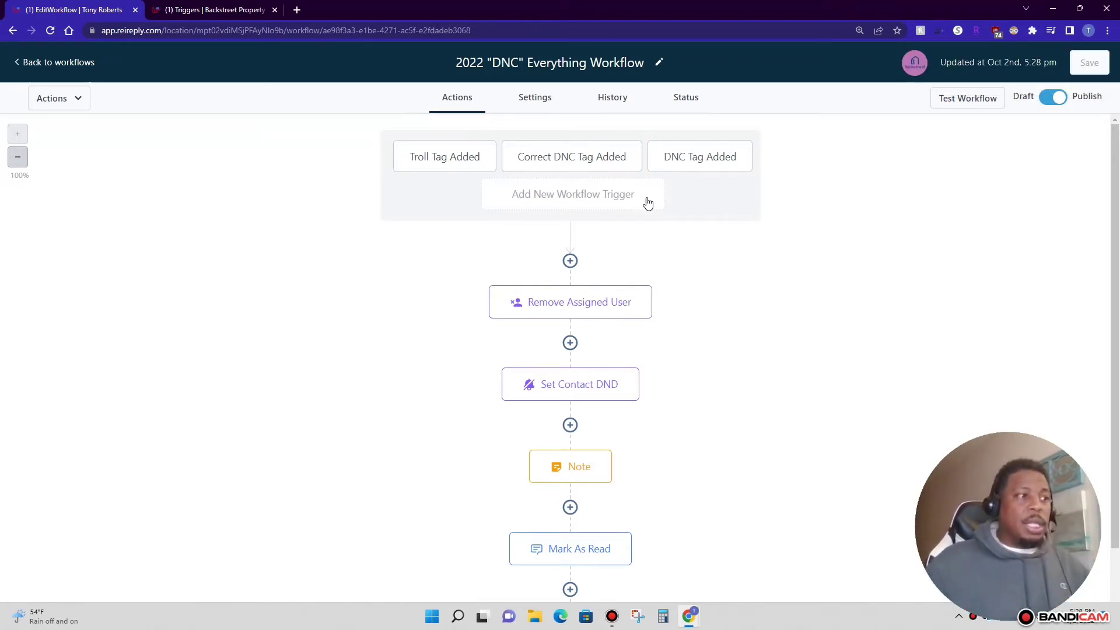
{"action": "scroll", "coordinate": [613, 276], "scroll_direction": "down", "scroll_amount": 1}
{"action": "scroll", "coordinate": [613, 276], "scroll_direction": "down", "scroll_amount": 1}
{"action": "left_click", "coordinate": [579, 188]}
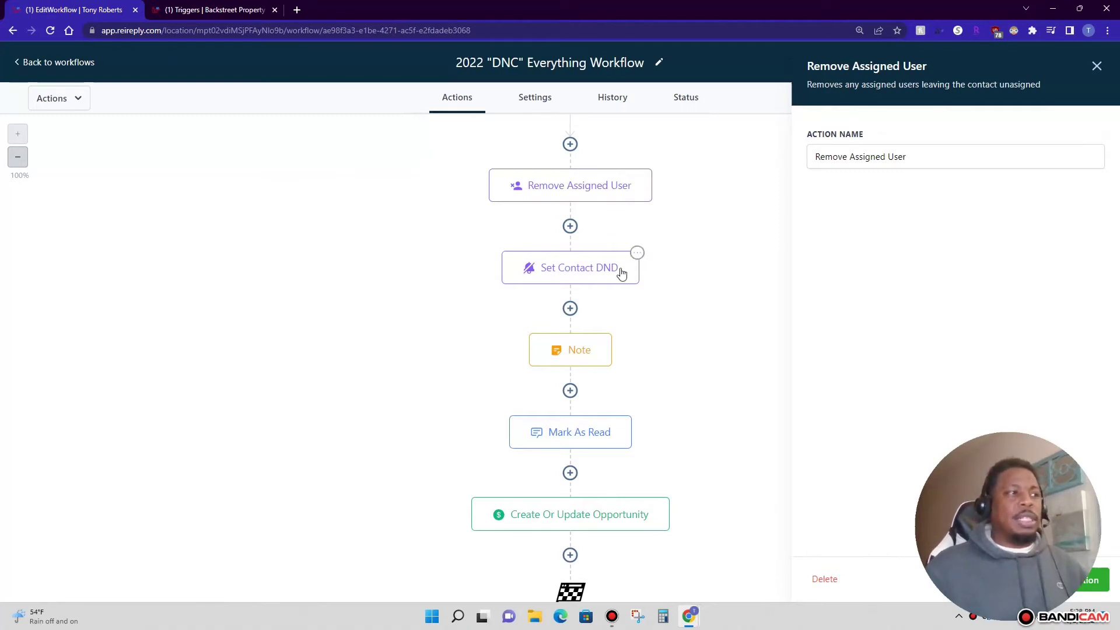
Check the Set Contact DND action, then open the Note action reading DNC.
{"action": "left_click", "coordinate": [579, 279]}
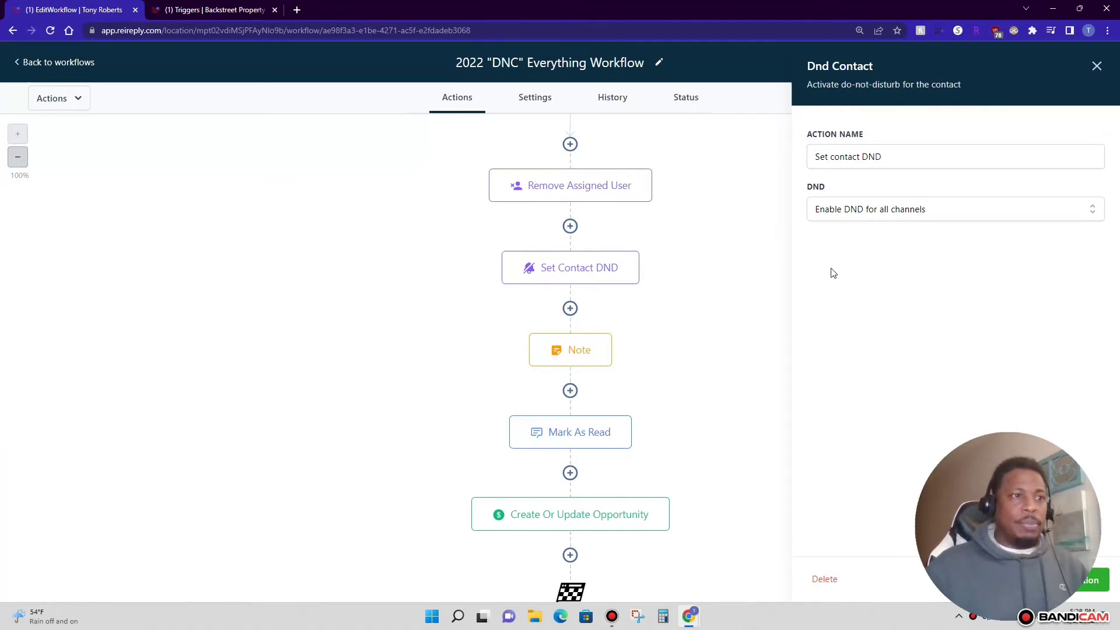
{"action": "scroll", "coordinate": [737, 300], "scroll_direction": "down", "scroll_amount": 1}
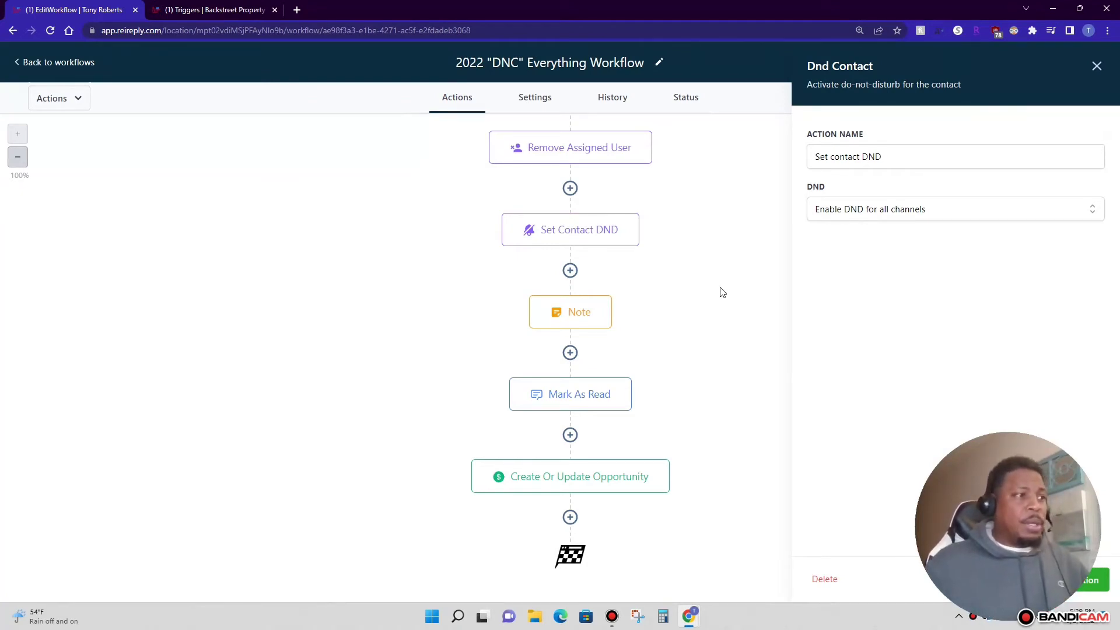
{"action": "left_click", "coordinate": [578, 314]}
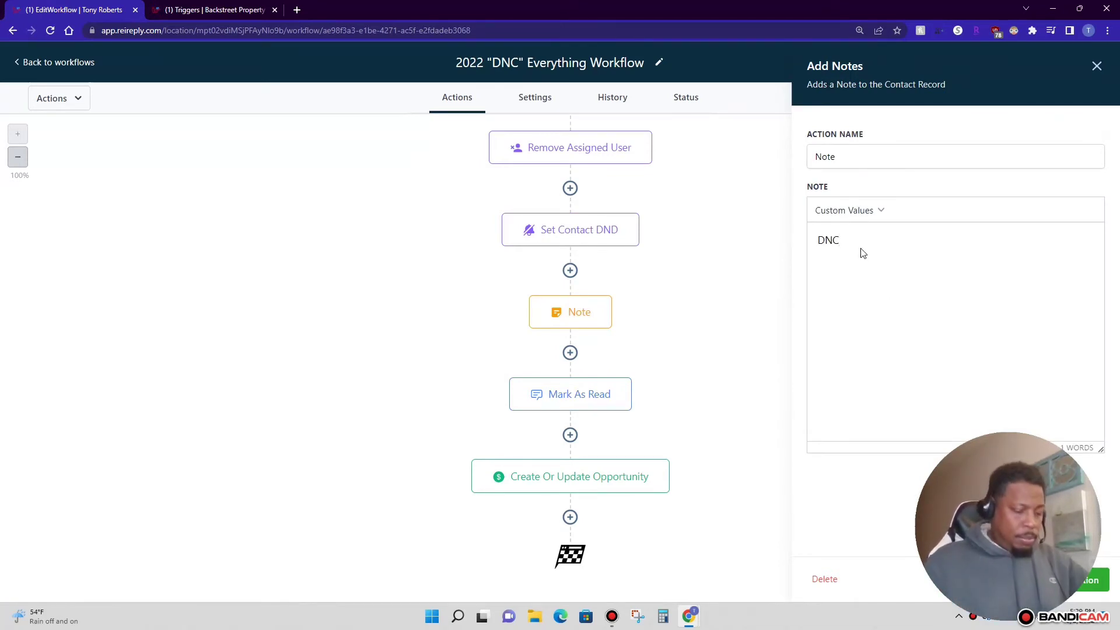
Add the Right now month/day/year date value after DNC in the note, then save.
{"action": "left_click", "coordinate": [881, 217]}
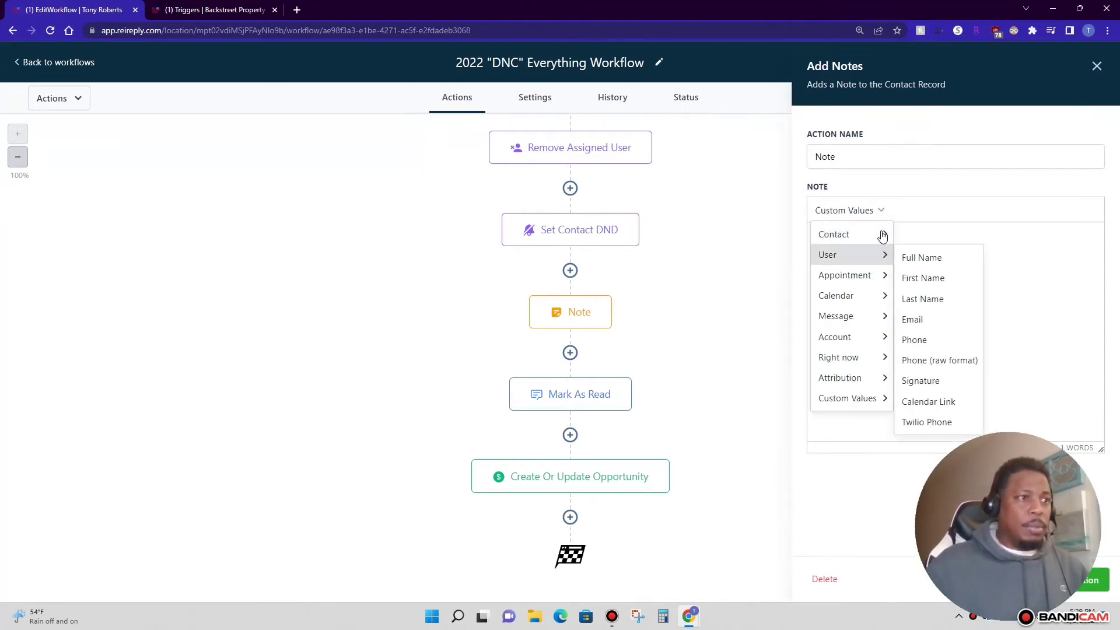
{"action": "mouse_move", "coordinate": [884, 305]}
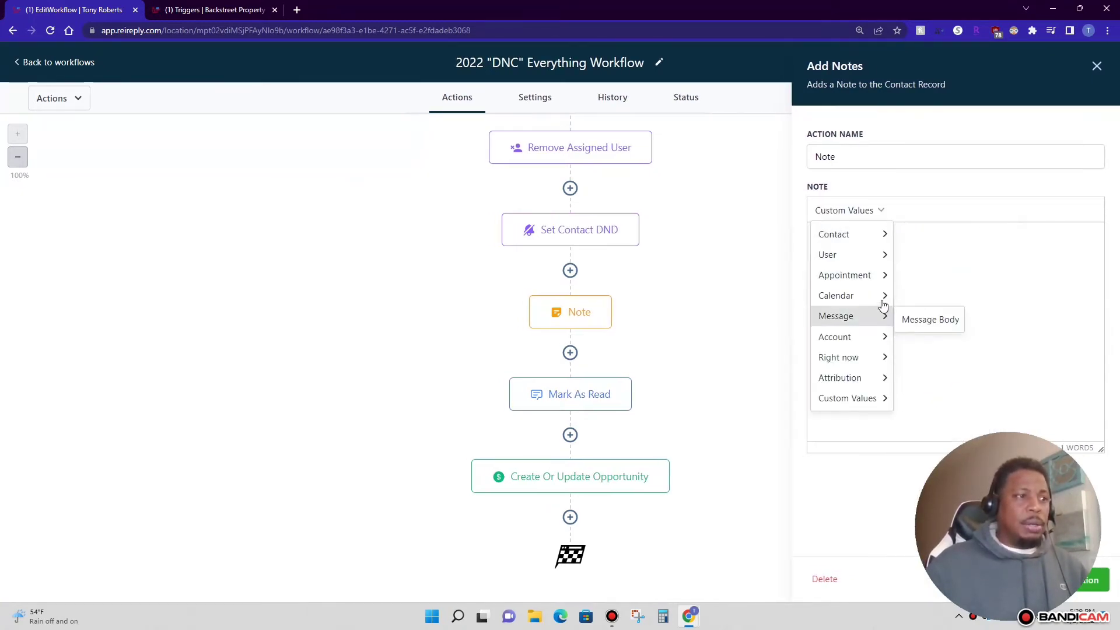
{"action": "mouse_move", "coordinate": [865, 358]}
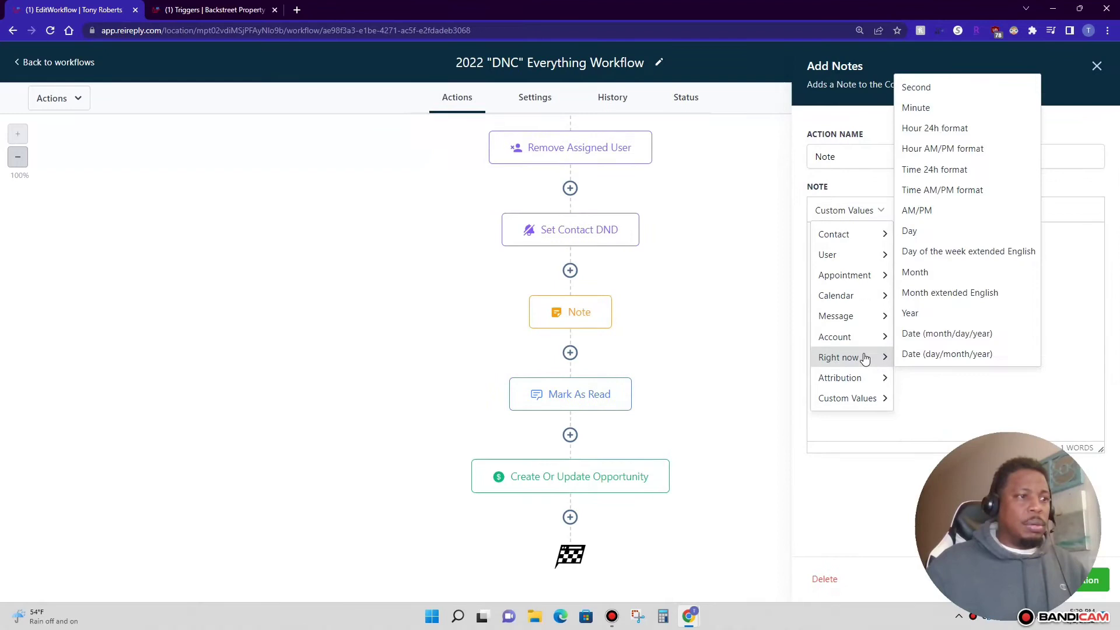
{"action": "left_click", "coordinate": [931, 337]}
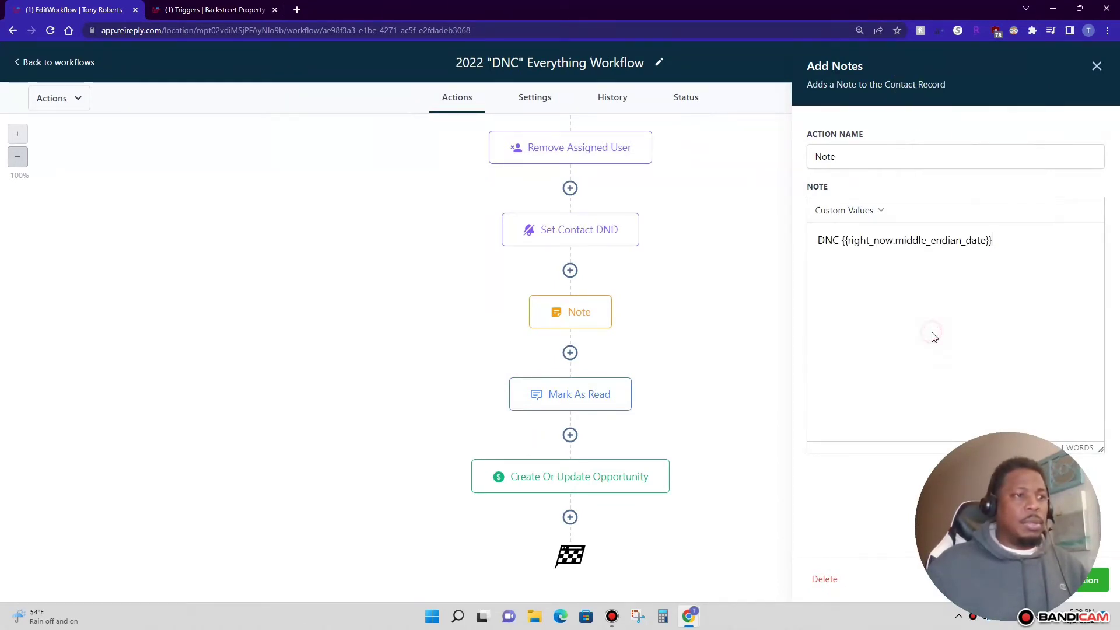
{"action": "left_click", "coordinate": [1099, 581]}
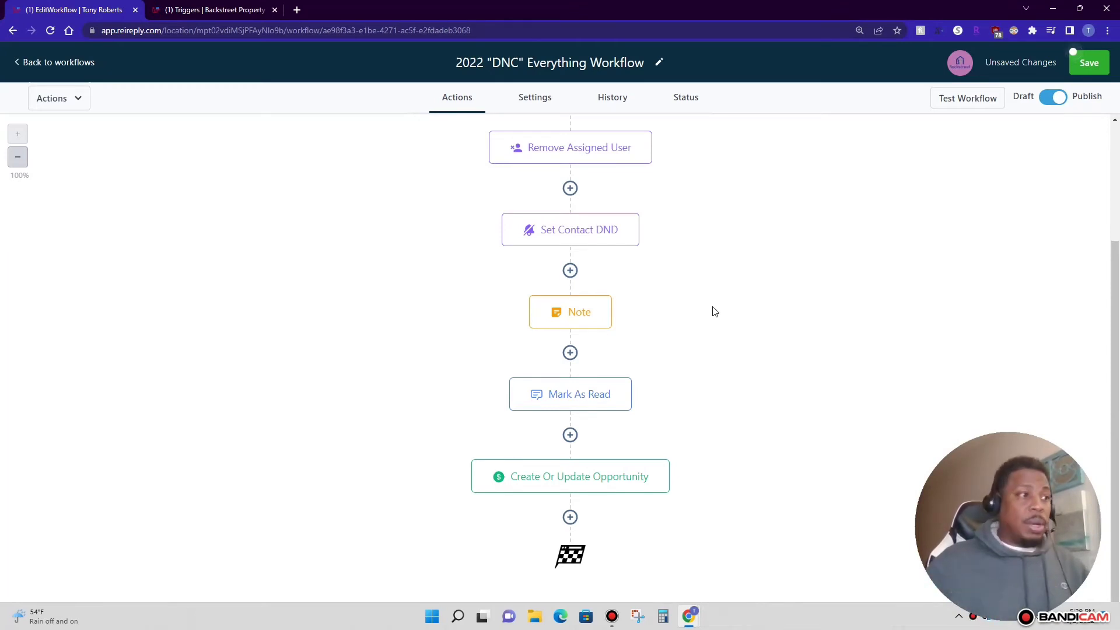
{"action": "left_click", "coordinate": [1089, 63]}
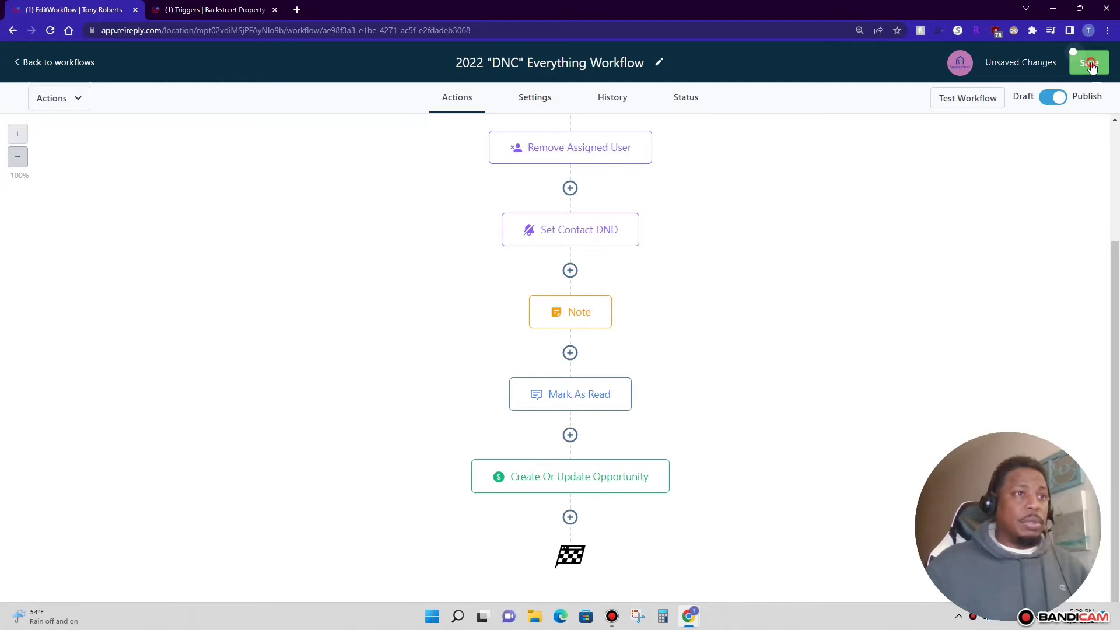
{"action": "left_click", "coordinate": [620, 398]}
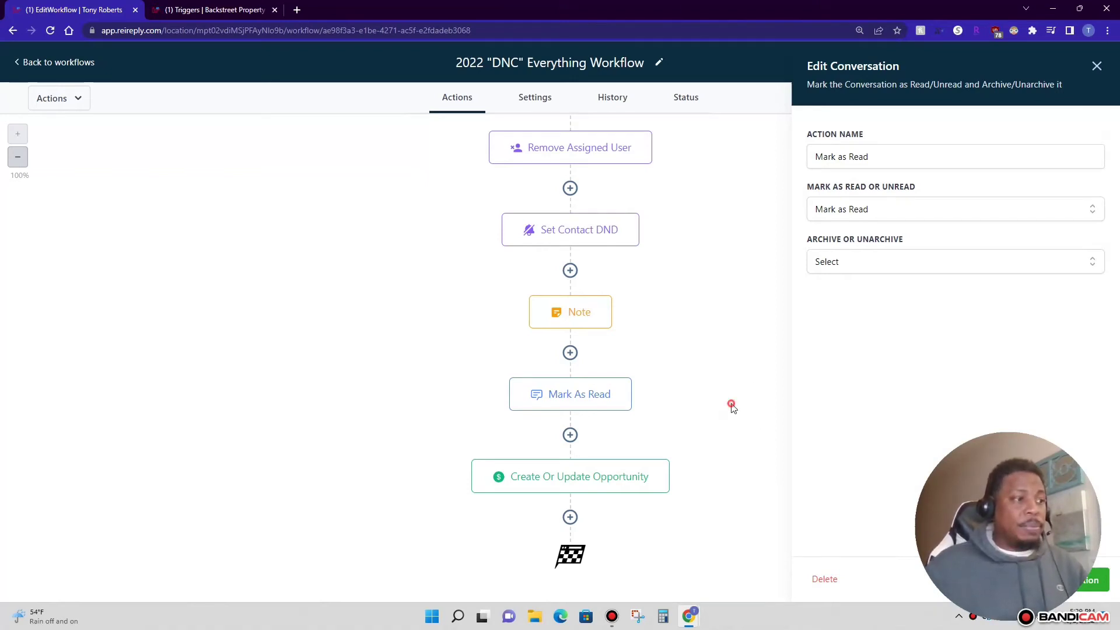
{"action": "left_click", "coordinate": [594, 489]}
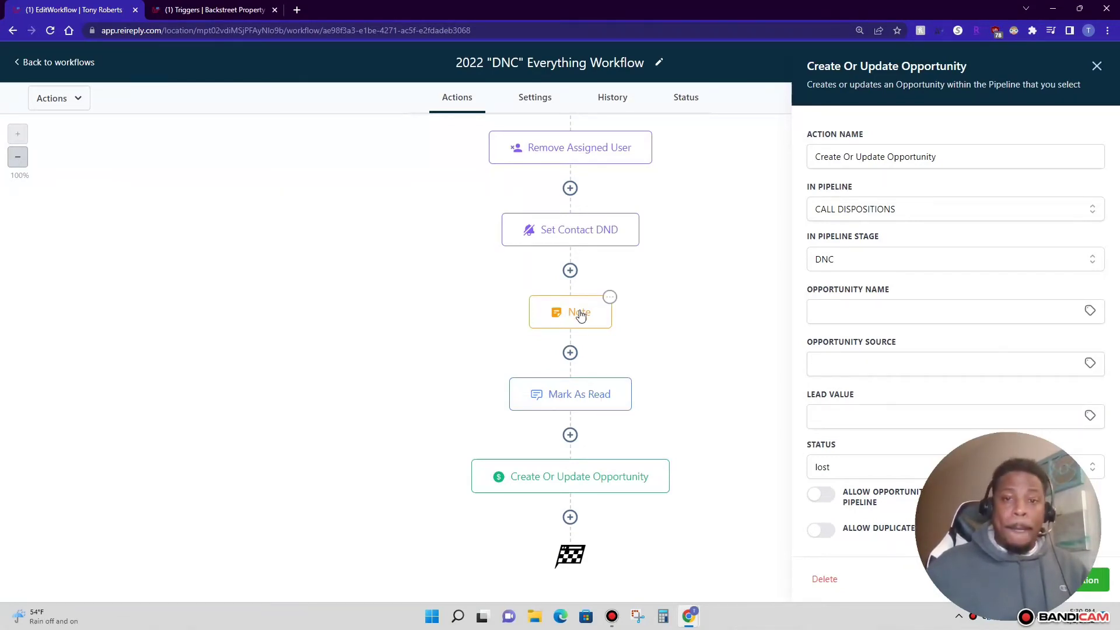
{"action": "scroll", "coordinate": [640, 327], "scroll_direction": "up", "scroll_amount": 3}
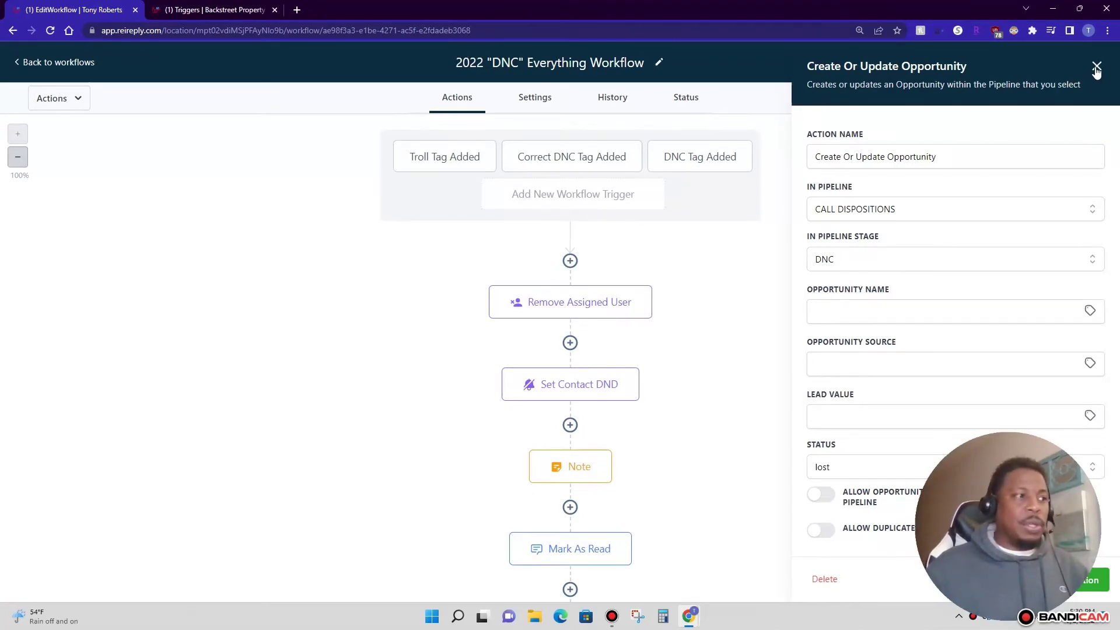
{"action": "left_click", "coordinate": [1096, 68]}
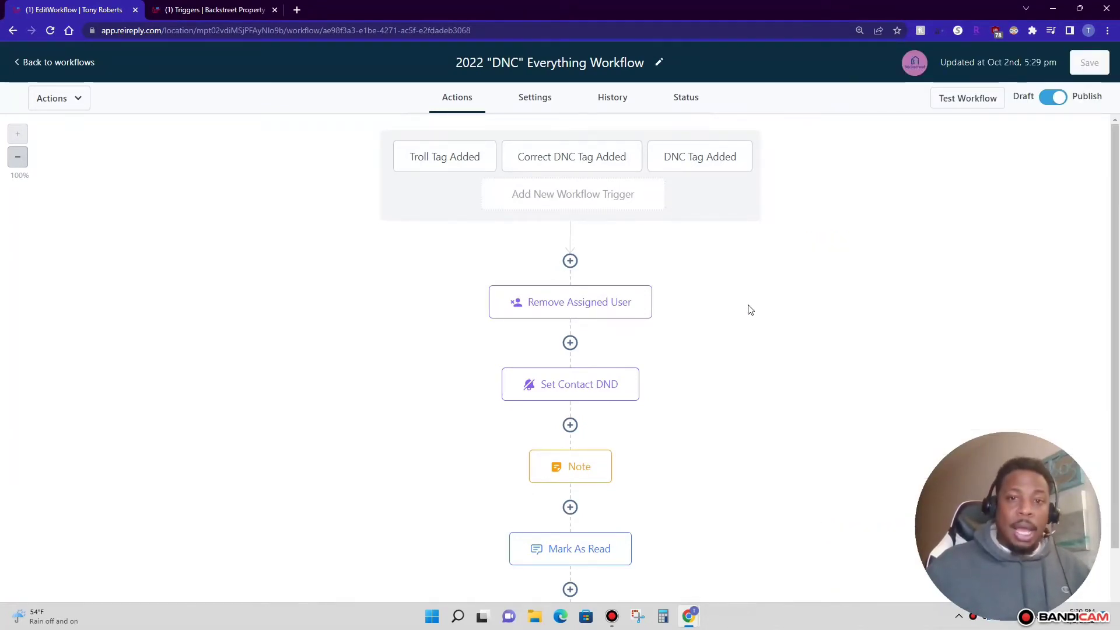
{"action": "left_click", "coordinate": [73, 66]}
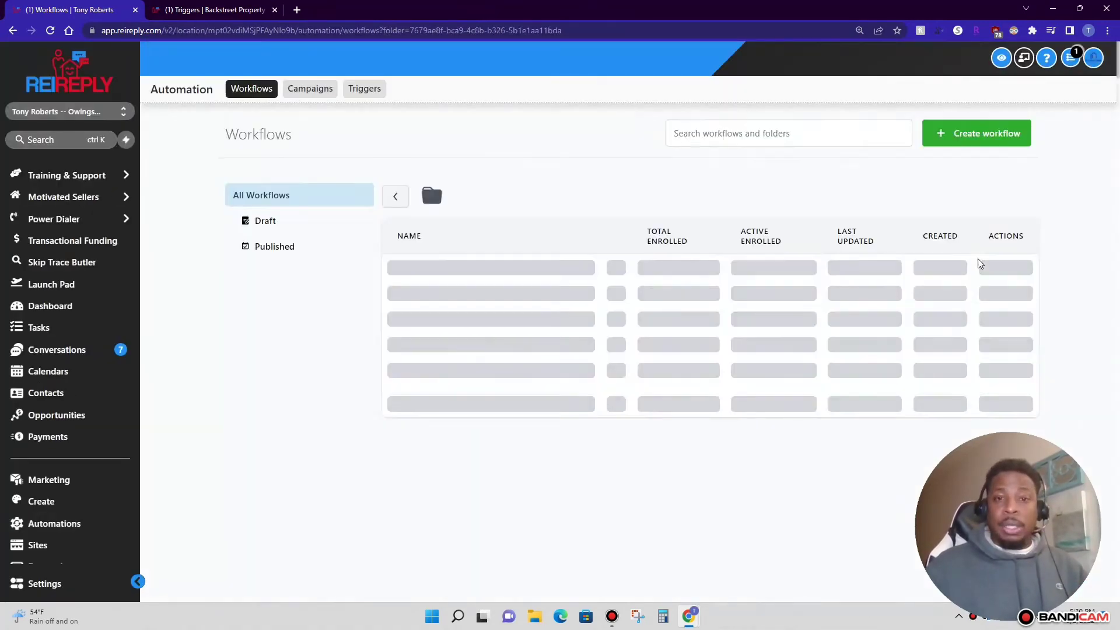
{"action": "scroll", "coordinate": [595, 373], "scroll_direction": "down", "scroll_amount": 2}
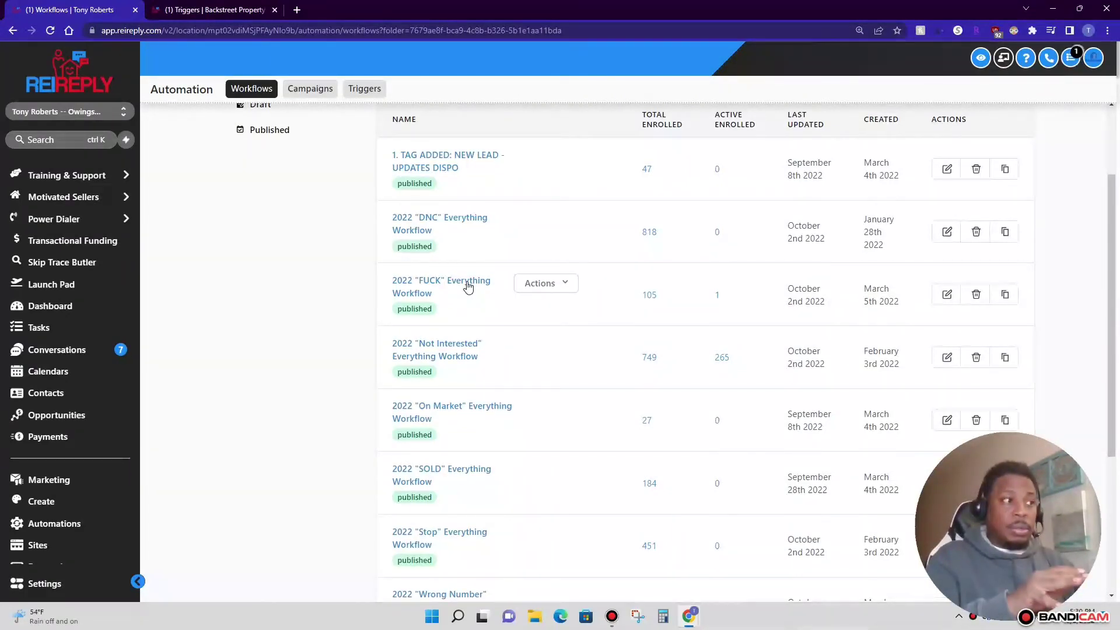
{"action": "scroll", "coordinate": [469, 227], "scroll_direction": "down", "scroll_amount": 1}
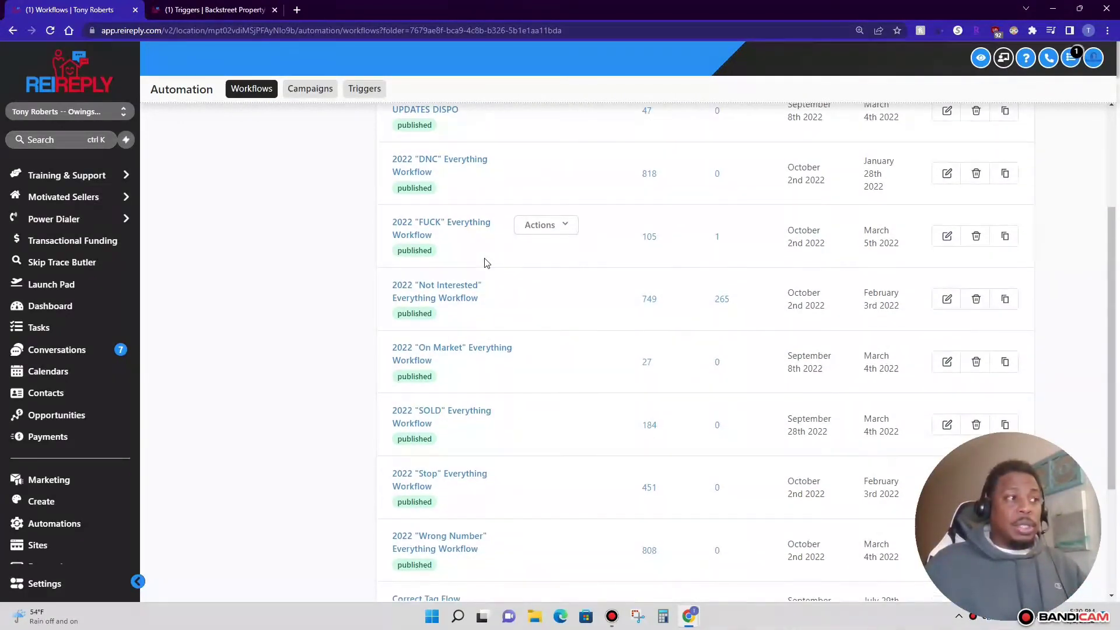
{"action": "left_click", "coordinate": [469, 227]}
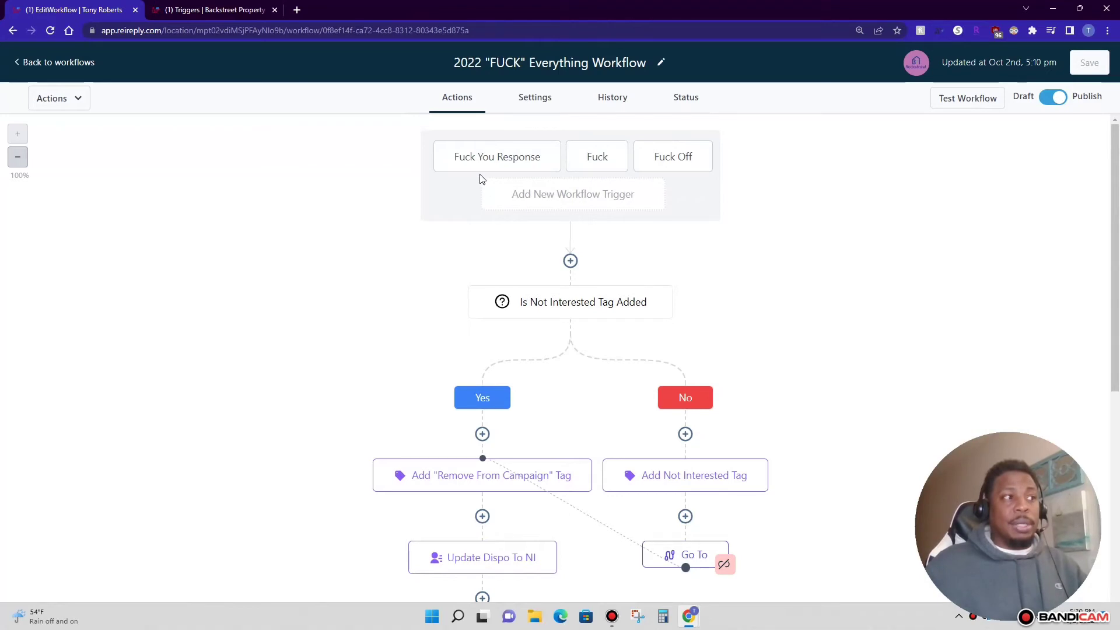
{"action": "scroll", "coordinate": [483, 171], "scroll_direction": "down", "scroll_amount": 1}
{"action": "scroll", "coordinate": [483, 171], "scroll_direction": "up", "scroll_amount": 1}
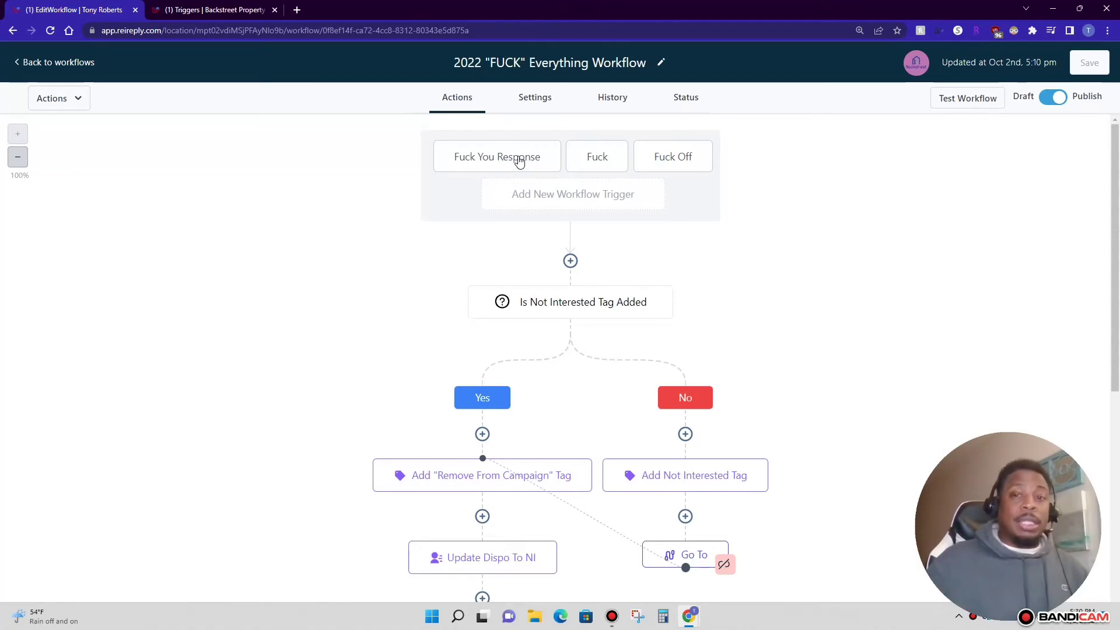
{"action": "scroll", "coordinate": [521, 186], "scroll_direction": "down", "scroll_amount": 2}
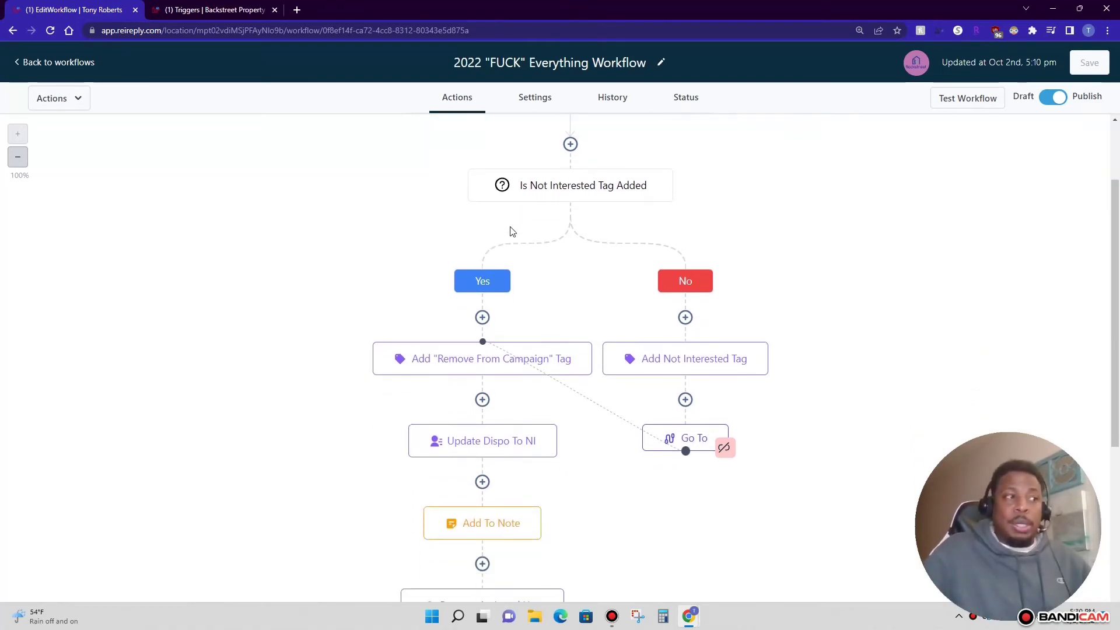
{"action": "scroll", "coordinate": [508, 230], "scroll_direction": "up", "scroll_amount": 1}
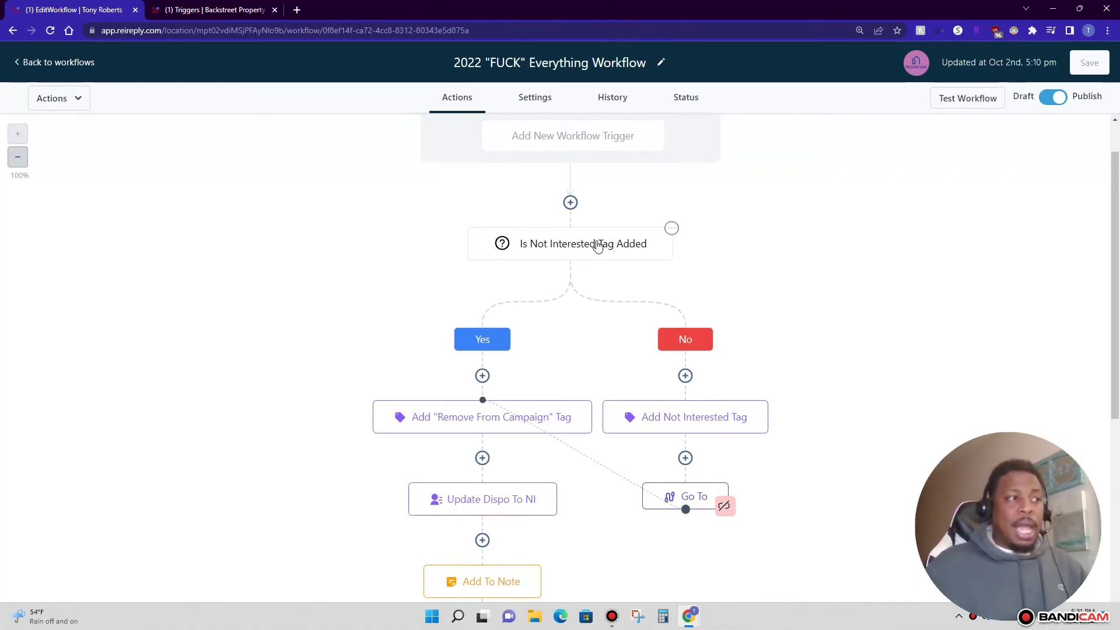
{"action": "scroll", "coordinate": [446, 318], "scroll_direction": "down", "scroll_amount": 2}
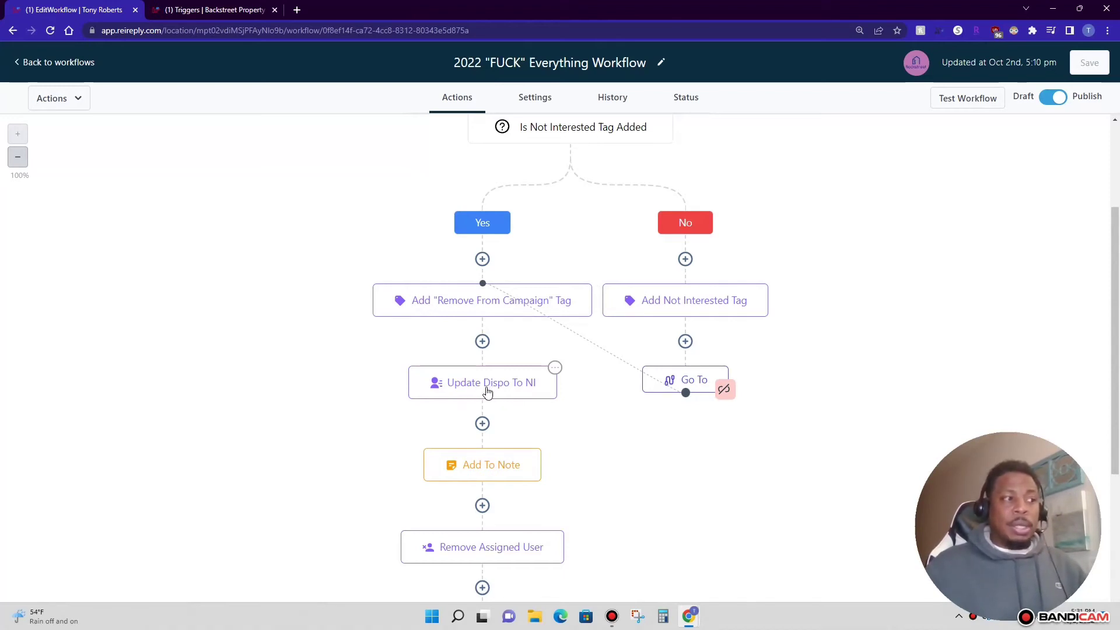
Review the Update Dispo To NI and Add To Note steps, then open Remove Assigned User.
{"action": "left_click", "coordinate": [488, 391]}
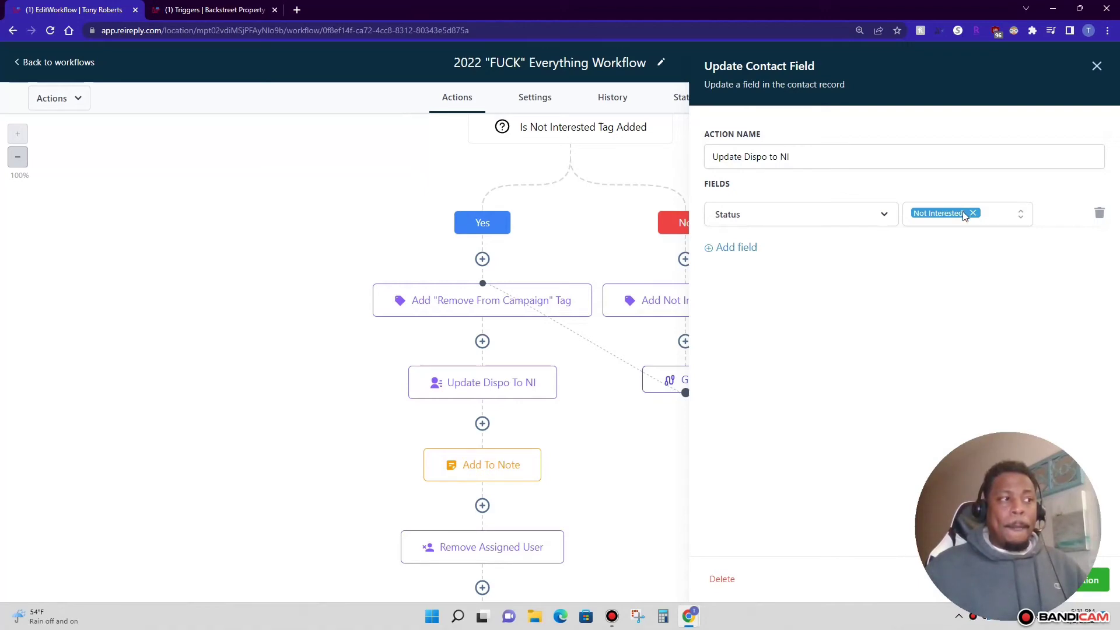
{"action": "left_click", "coordinate": [513, 464]}
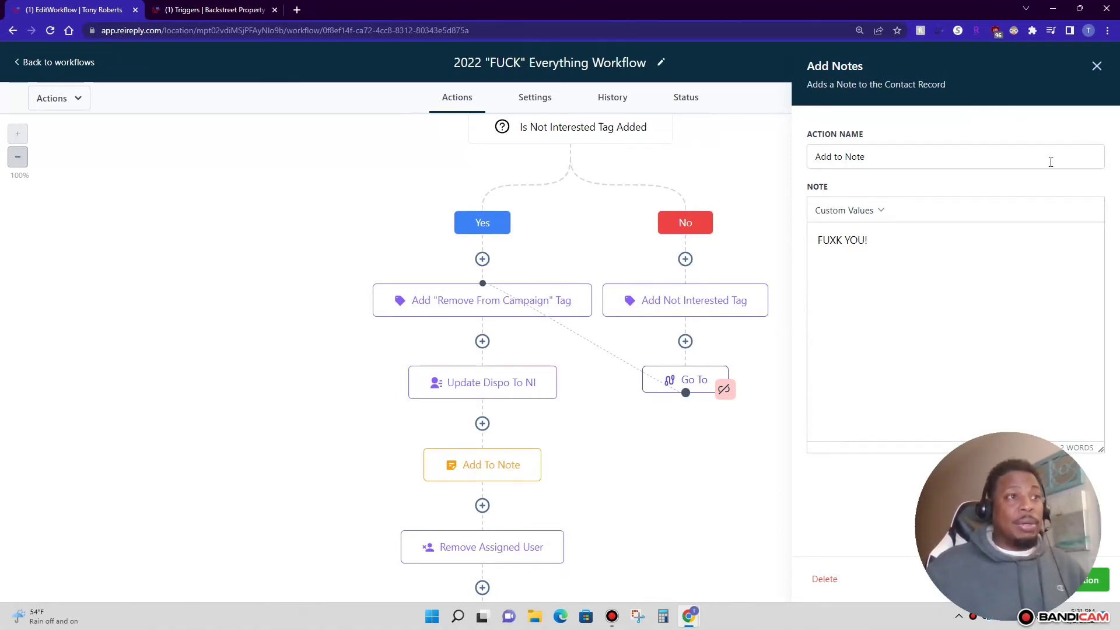
{"action": "left_click", "coordinate": [1096, 66]}
{"action": "scroll", "coordinate": [669, 407], "scroll_direction": "down", "scroll_amount": 5}
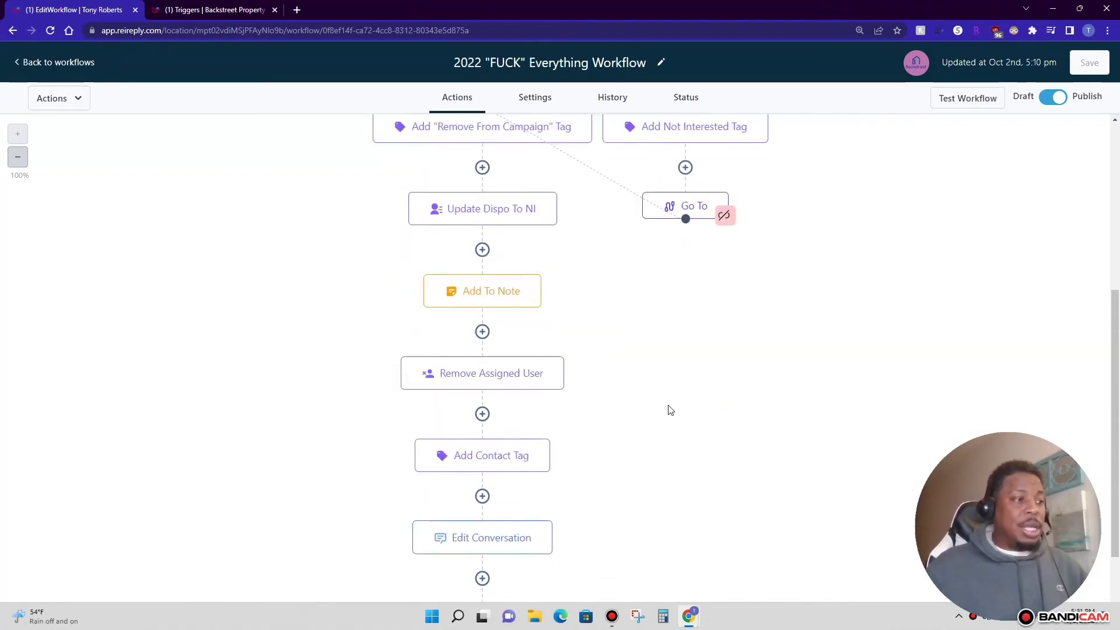
{"action": "left_click", "coordinate": [481, 259]}
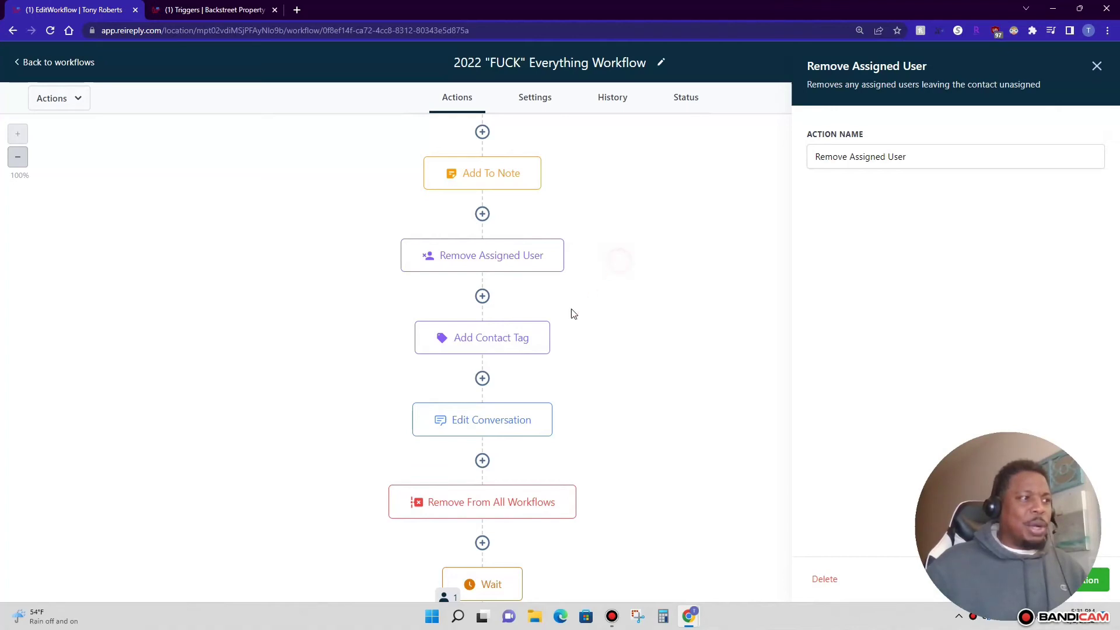
Review the Add Contact Tag and Edit Conversation steps of the FUCK workflow.
{"action": "left_click", "coordinate": [503, 342]}
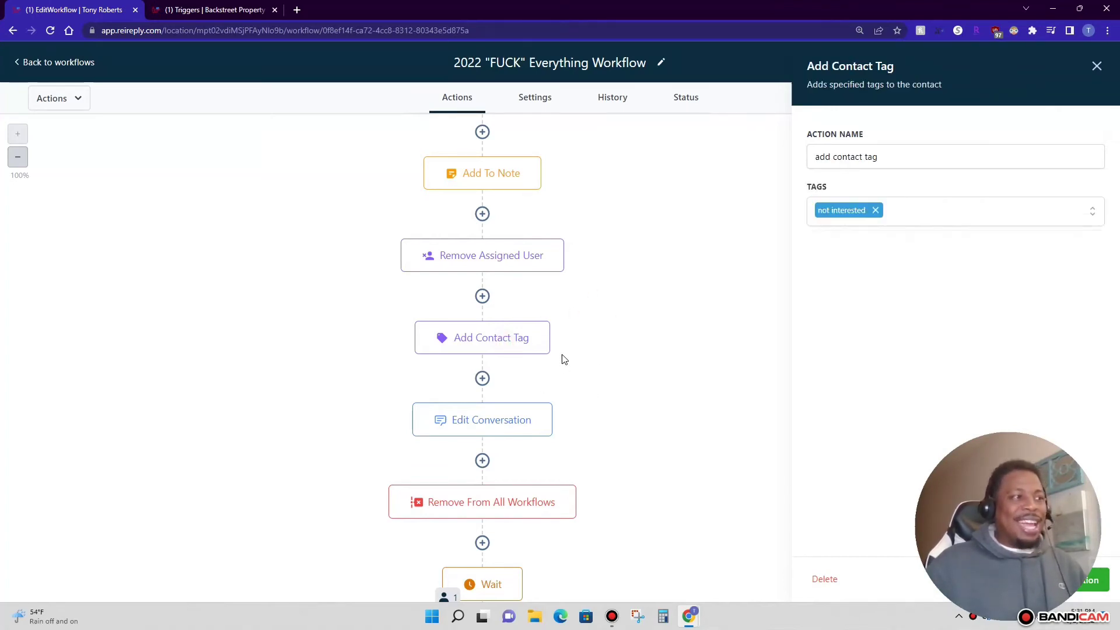
{"action": "scroll", "coordinate": [618, 420], "scroll_direction": "down", "scroll_amount": 2}
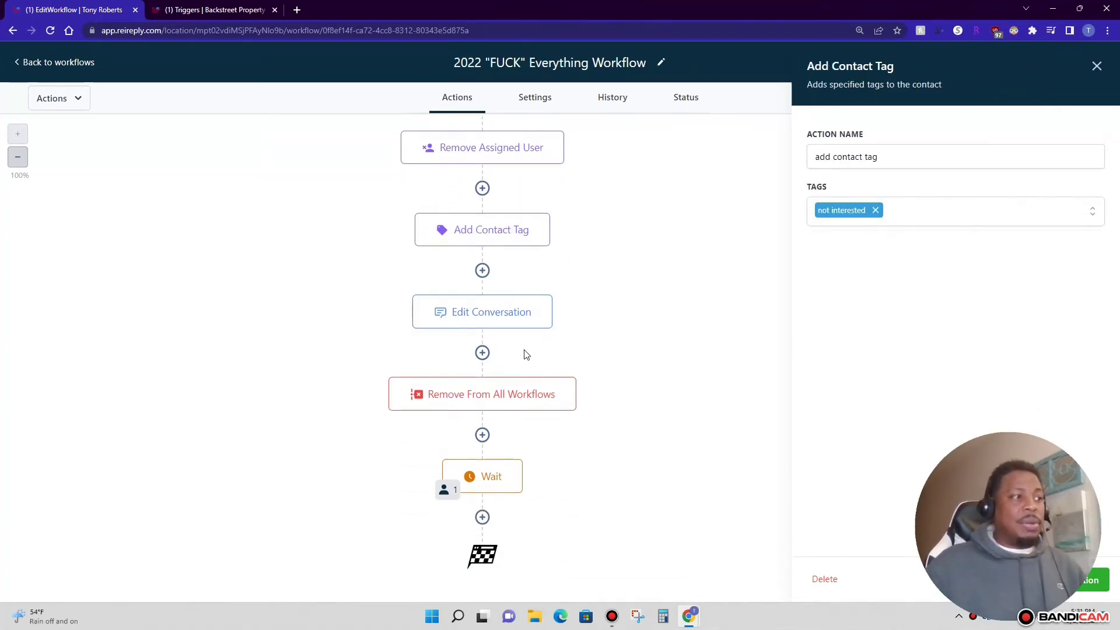
{"action": "left_click", "coordinate": [506, 321]}
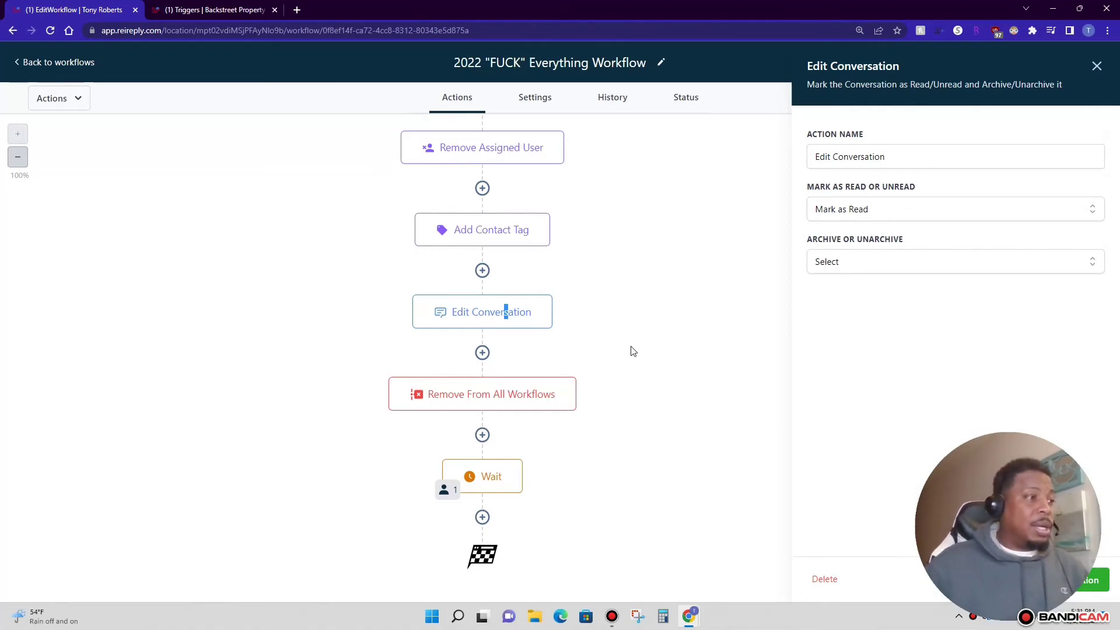
Leave Include Current Workflow off in Remove From All Workflows and save the workflow.
{"action": "left_click", "coordinate": [515, 396]}
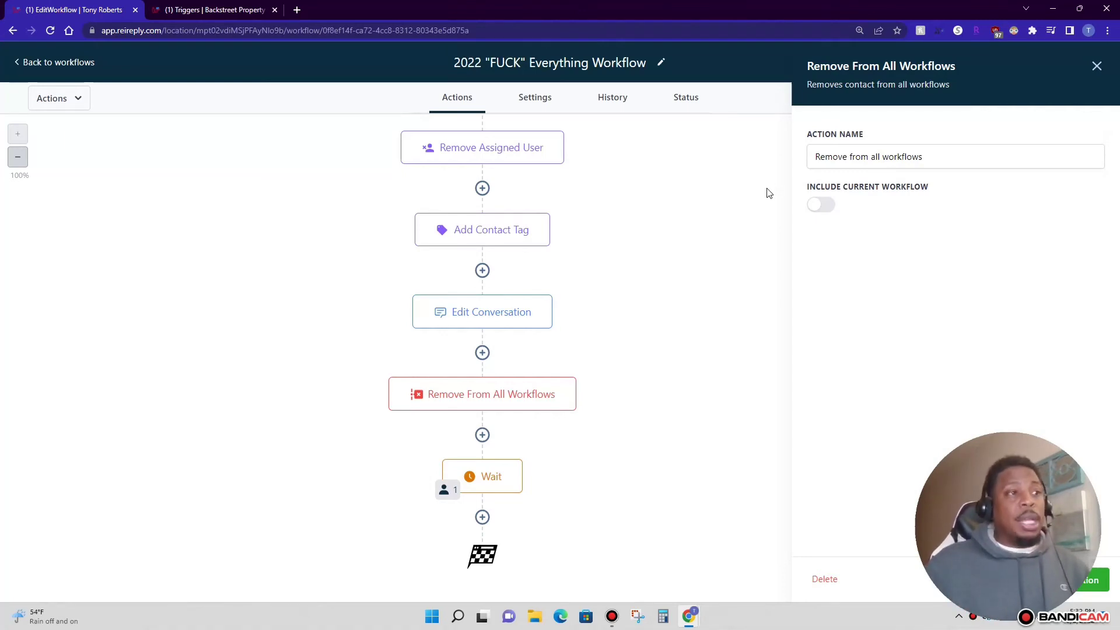
{"action": "left_click", "coordinate": [822, 207]}
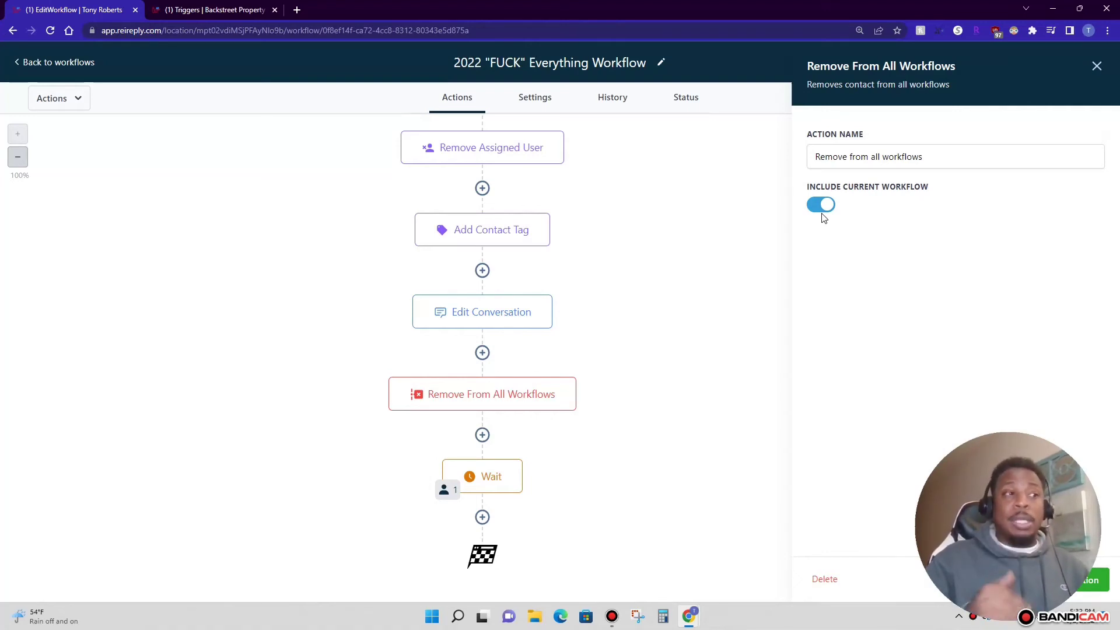
{"action": "mouse_move", "coordinate": [491, 393]}
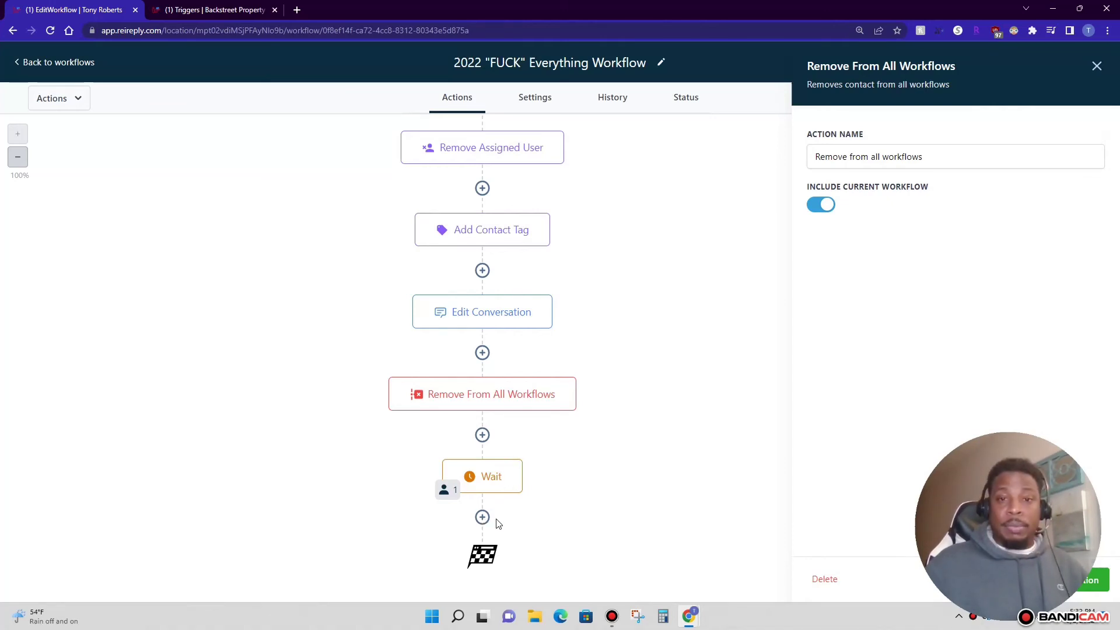
{"action": "left_click", "coordinate": [822, 205]}
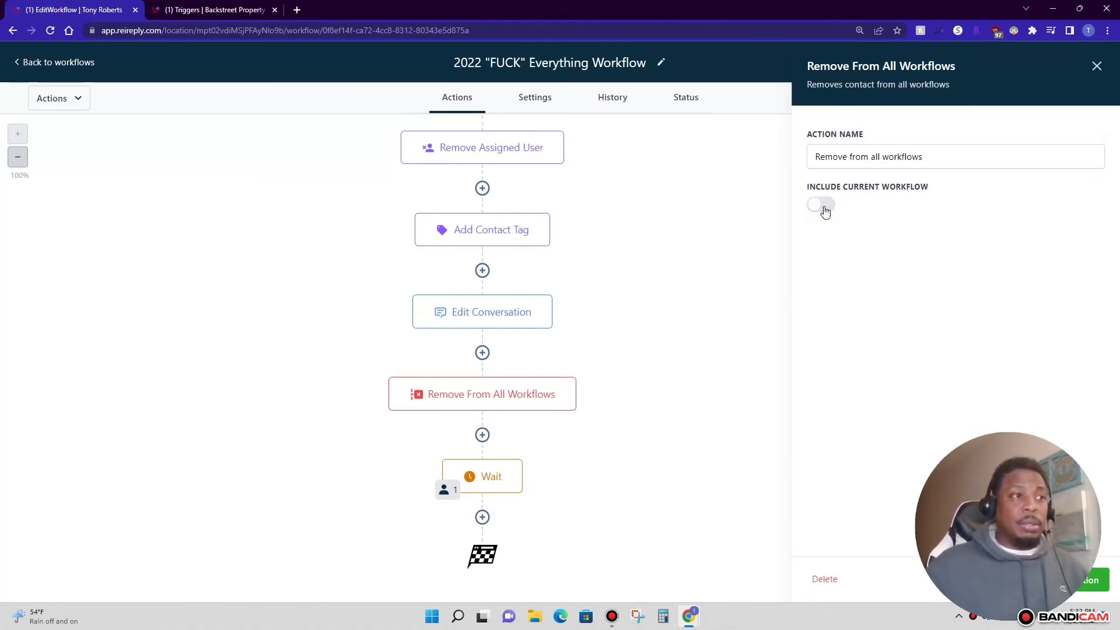
{"action": "left_click", "coordinate": [1101, 591]}
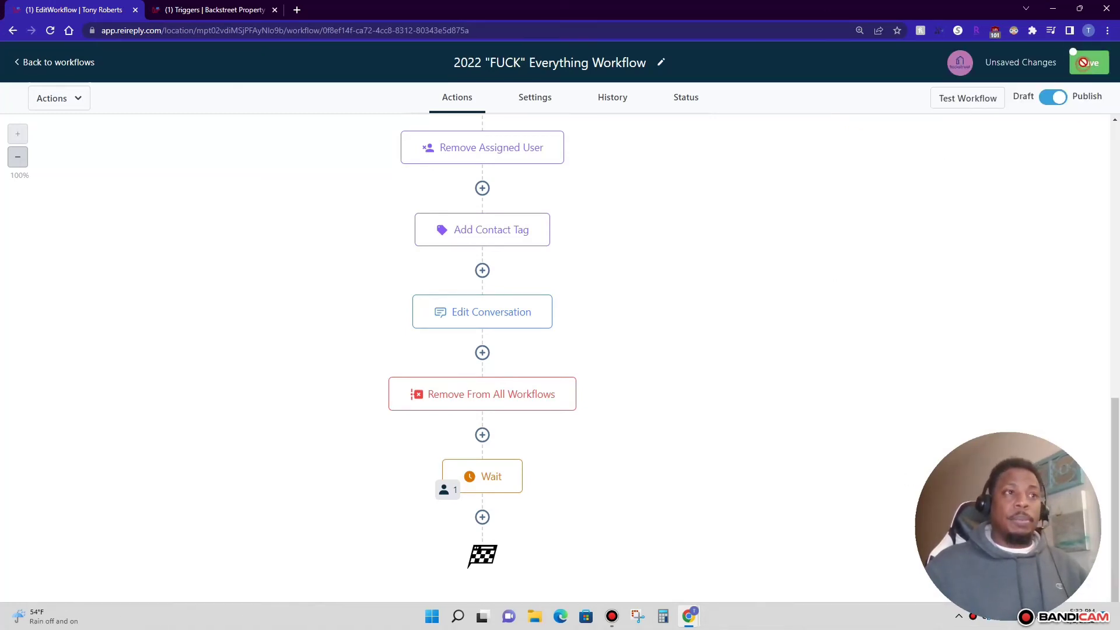
{"action": "left_click", "coordinate": [1082, 62]}
Return to the Call Dispos workflows and browse down to Correct Tag Flow and Dead / NIS Tag Added Workflow.
{"action": "left_click", "coordinate": [66, 64]}
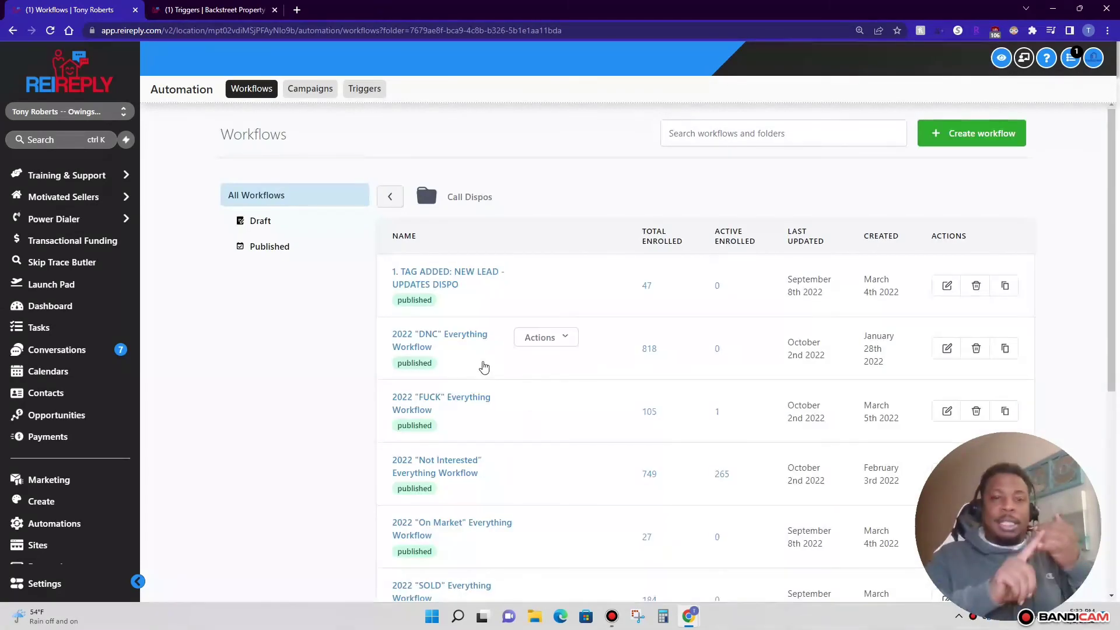
{"action": "scroll", "coordinate": [427, 315], "scroll_direction": "down", "scroll_amount": 2}
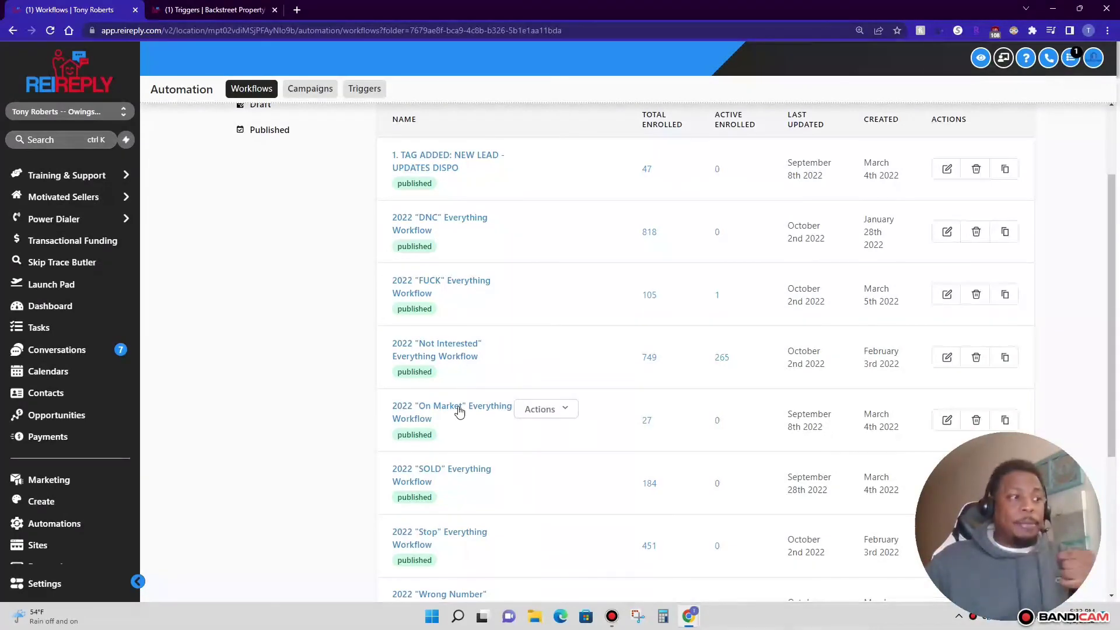
{"action": "scroll", "coordinate": [458, 411], "scroll_direction": "down", "scroll_amount": 2}
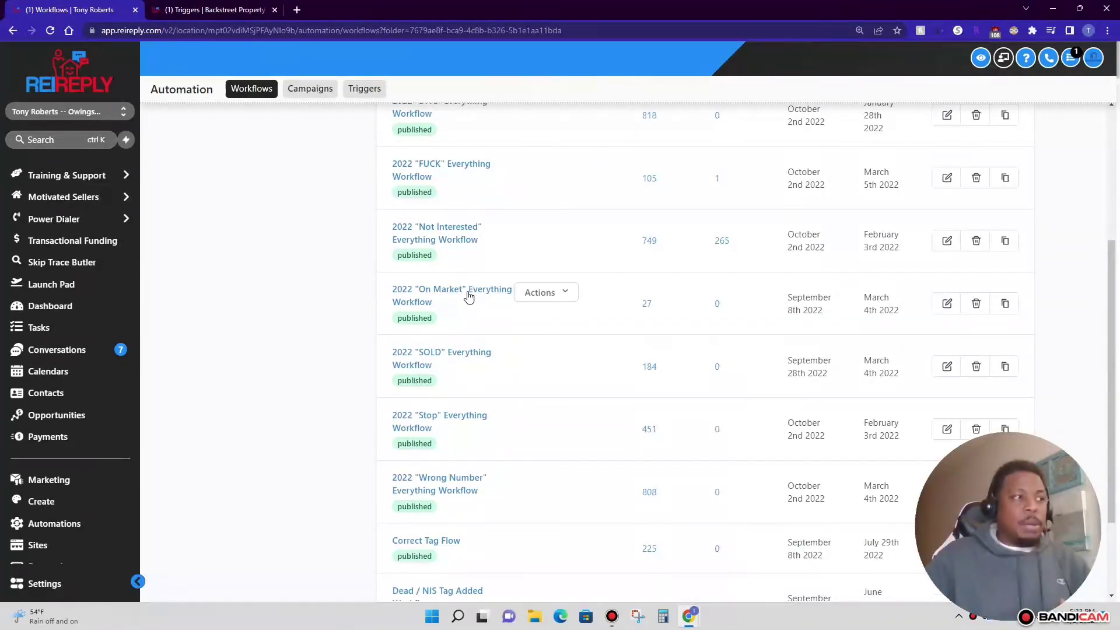
{"action": "scroll", "coordinate": [467, 297], "scroll_direction": "down", "scroll_amount": 1}
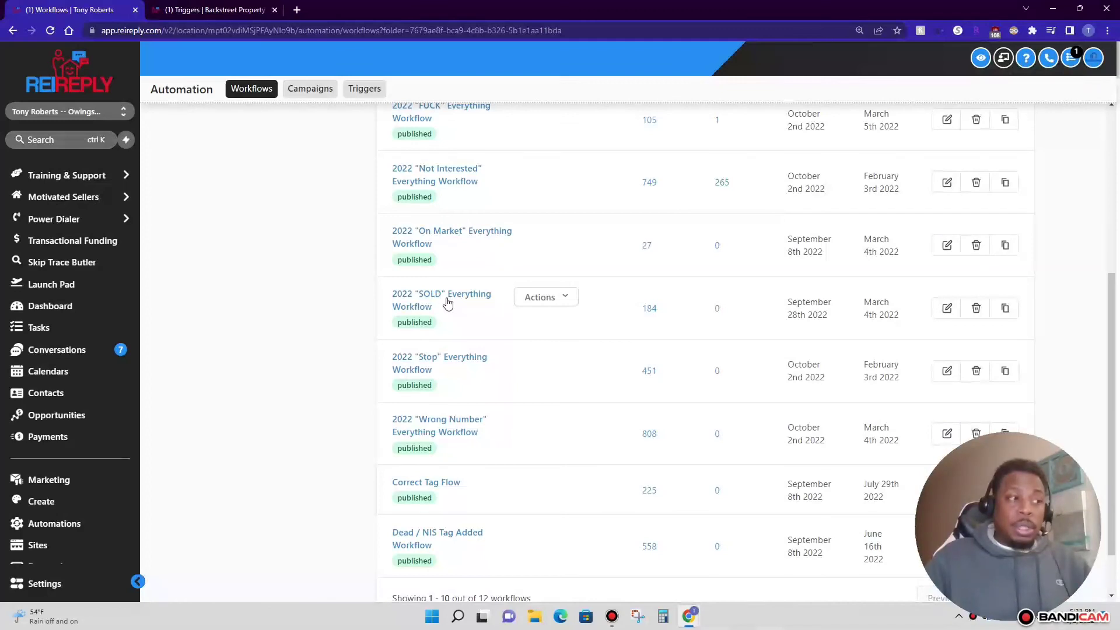
{"action": "scroll", "coordinate": [447, 300], "scroll_direction": "up", "scroll_amount": 3}
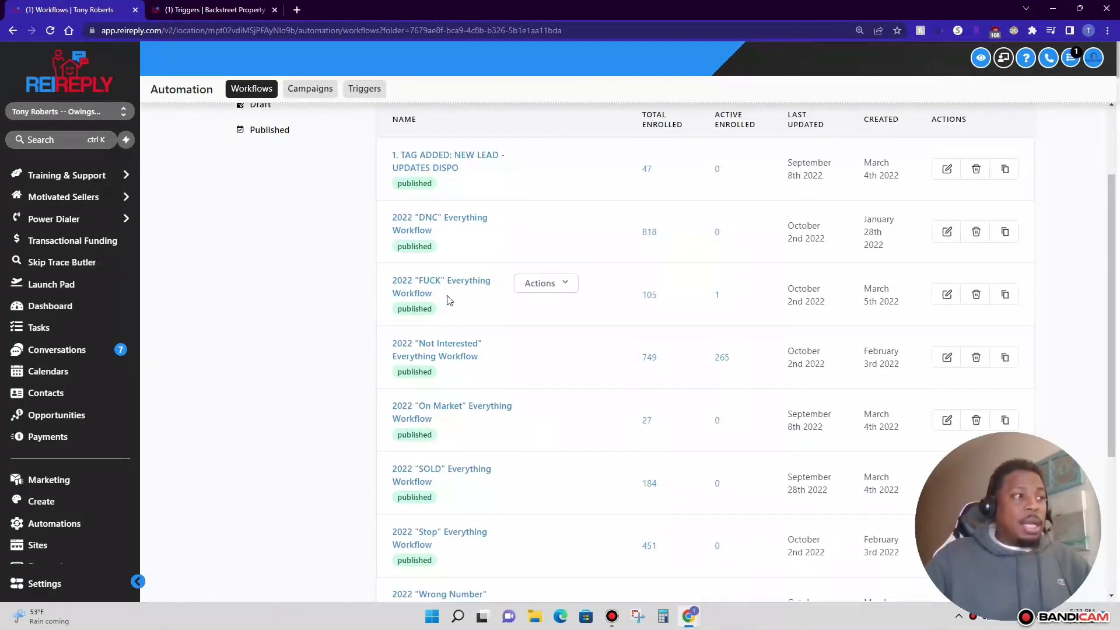
{"action": "scroll", "coordinate": [448, 300], "scroll_direction": "down", "scroll_amount": 4}
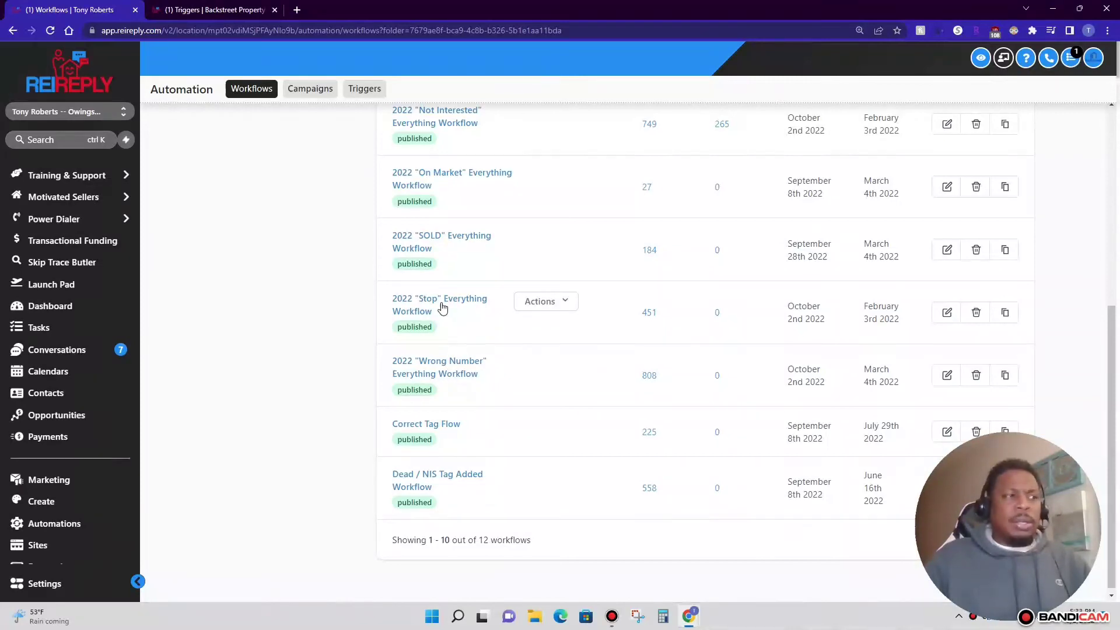
{"action": "scroll", "coordinate": [429, 297], "scroll_direction": "up", "scroll_amount": 5}
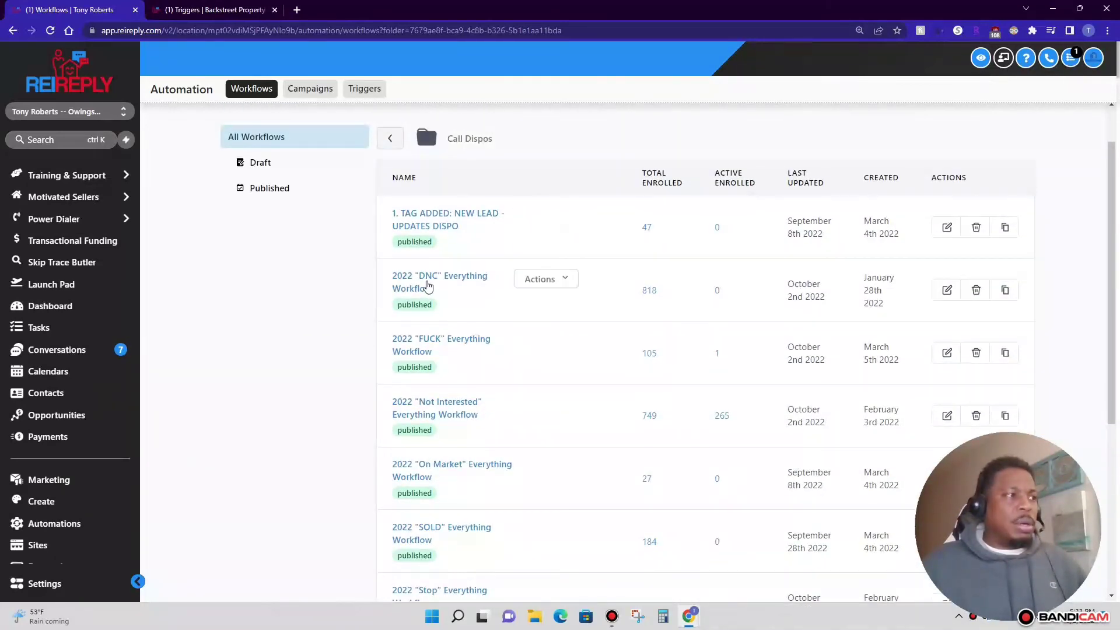
{"action": "scroll", "coordinate": [490, 307], "scroll_direction": "down", "scroll_amount": 5}
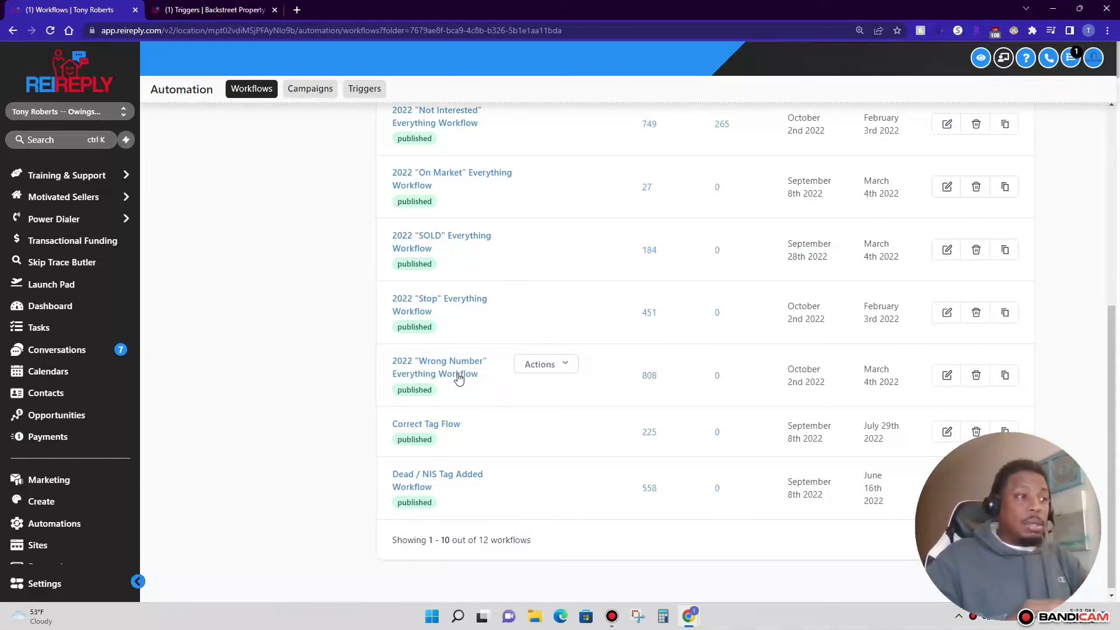
{"action": "scroll", "coordinate": [492, 397], "scroll_direction": "up", "scroll_amount": 5}
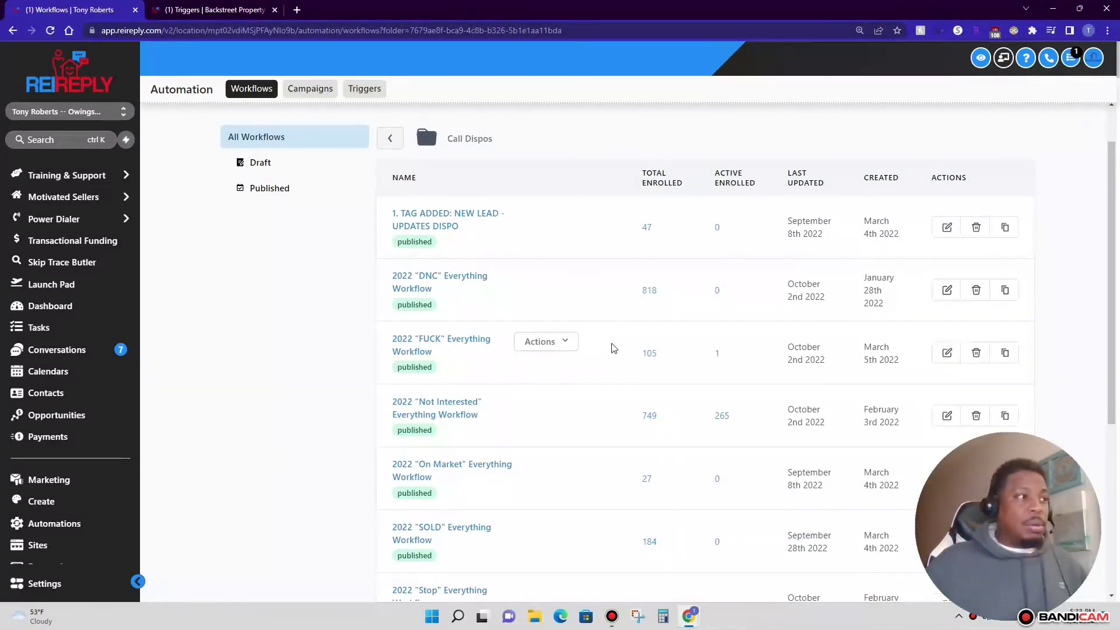
{"action": "scroll", "coordinate": [597, 376], "scroll_direction": "down", "scroll_amount": 1}
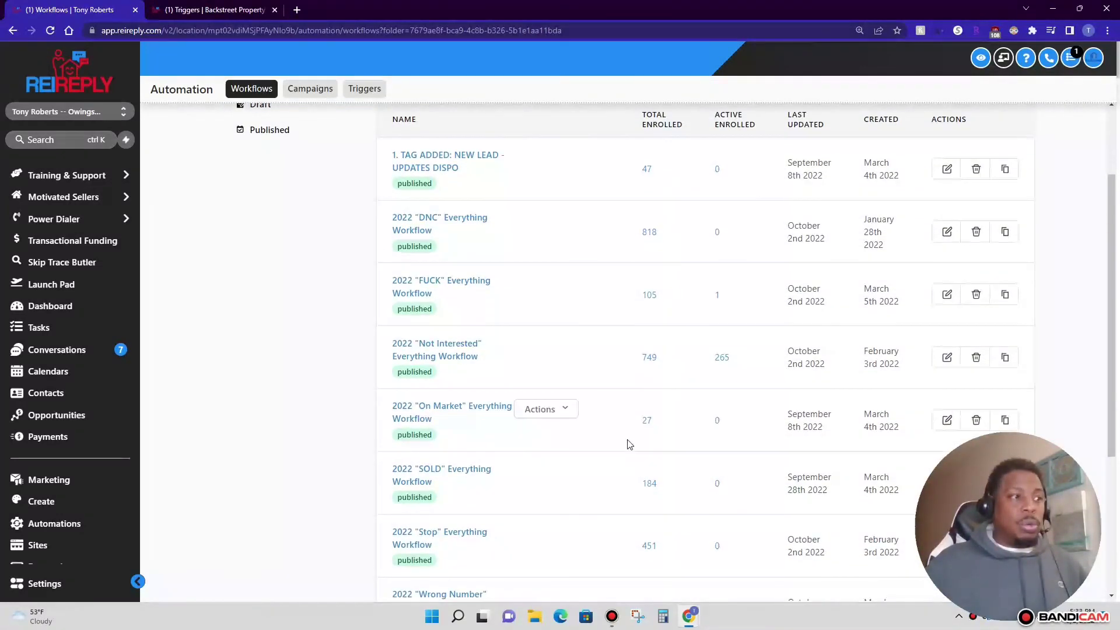
{"action": "scroll", "coordinate": [646, 415], "scroll_direction": "down", "scroll_amount": 2}
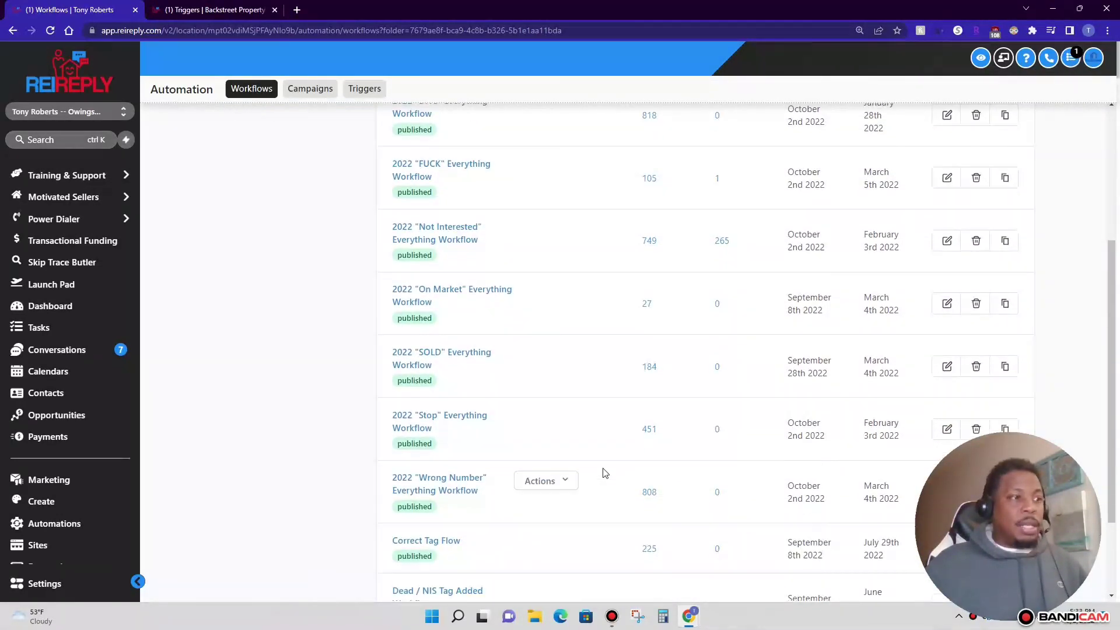
{"action": "scroll", "coordinate": [663, 511], "scroll_direction": "down", "scroll_amount": 1}
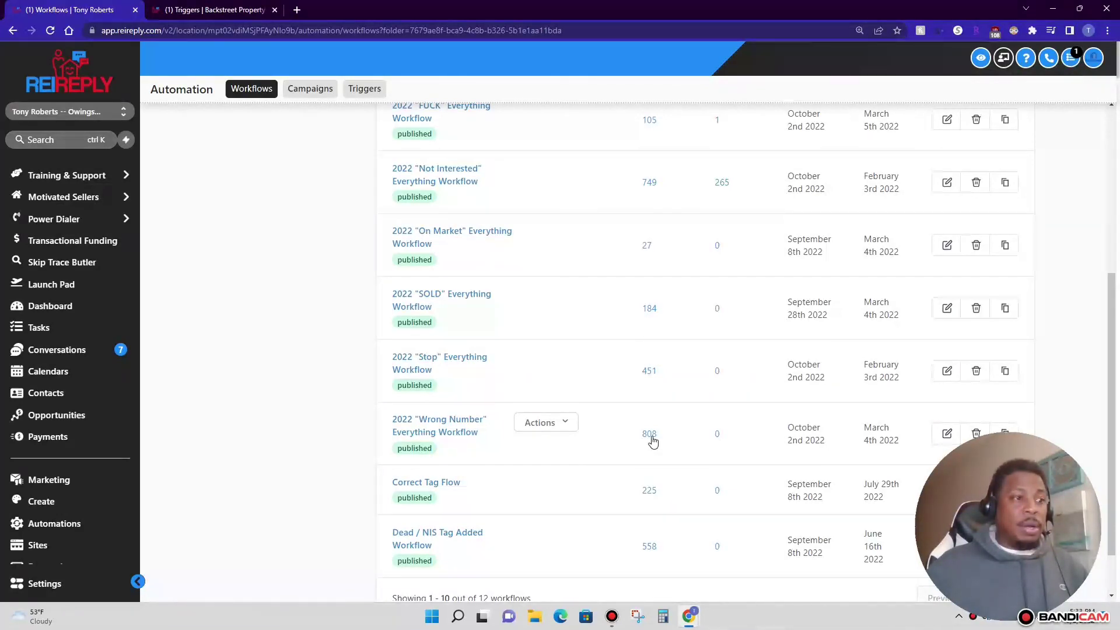
{"action": "scroll", "coordinate": [653, 441], "scroll_direction": "up", "scroll_amount": 3}
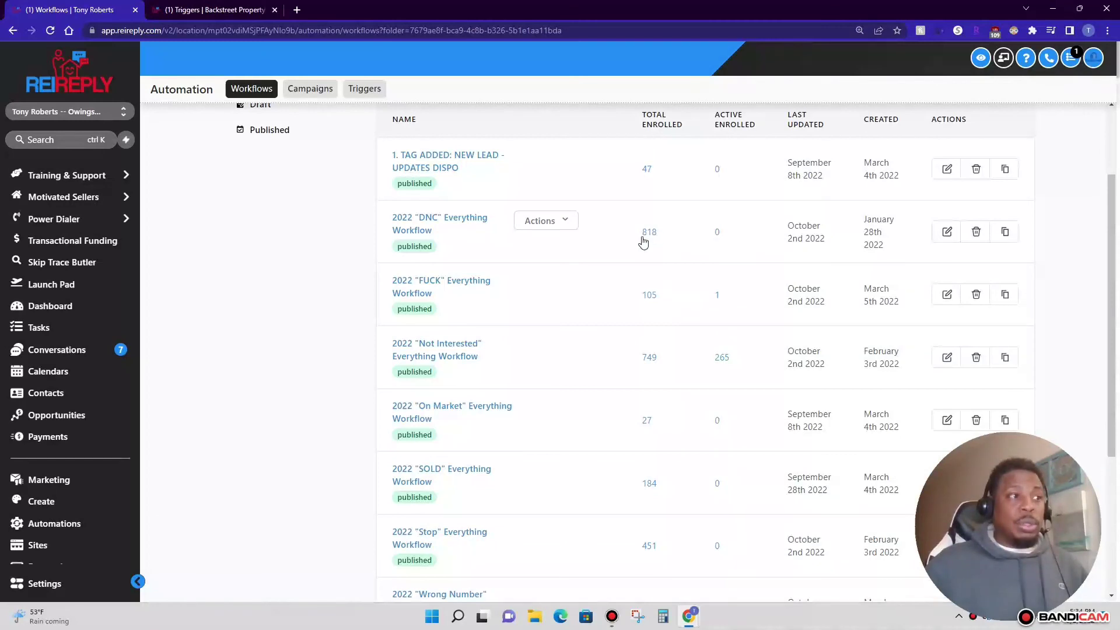
{"action": "scroll", "coordinate": [667, 269], "scroll_direction": "down", "scroll_amount": 3}
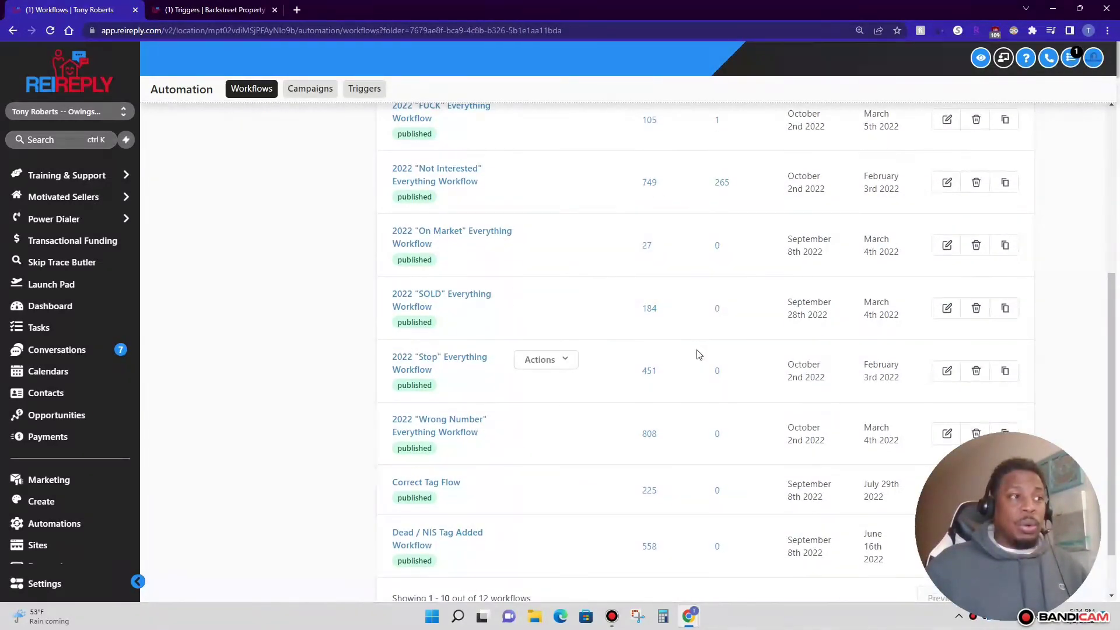